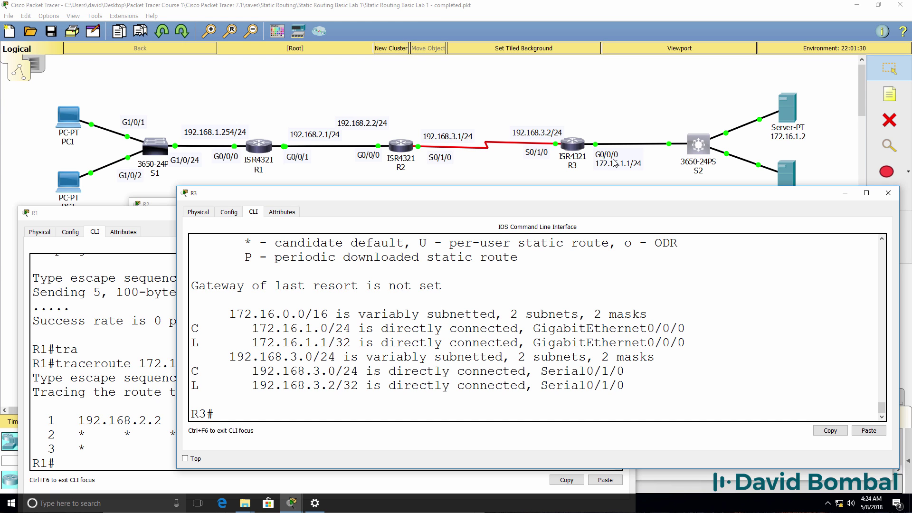
Step: Add static routes on R3 to 192.168.1.0/24 and 192.168.2.0/24 via 192.168.3.1
{"action": "type", "text": "conf t"}
{"action": "key", "text": "Return"}
{"action": "type", "text": "ip route ?"}
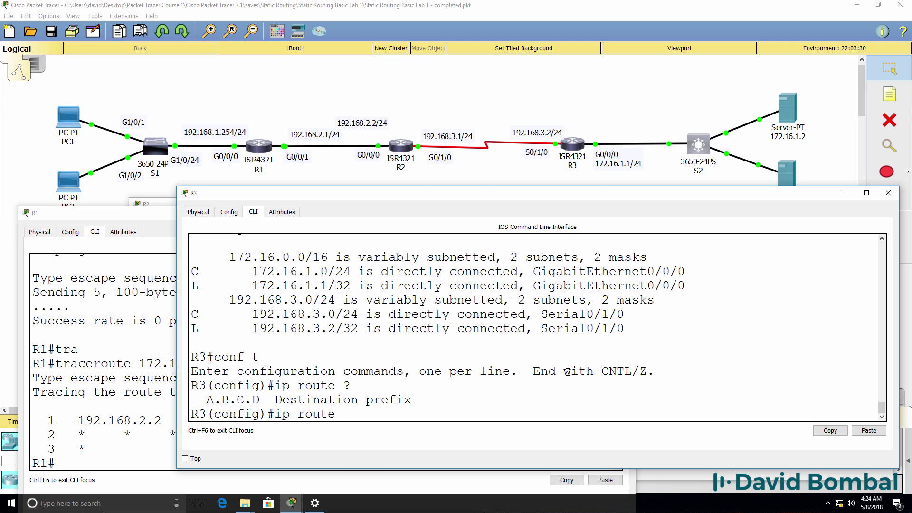
{"action": "type", "text": "192.168.1.0 ?255.255.255."}
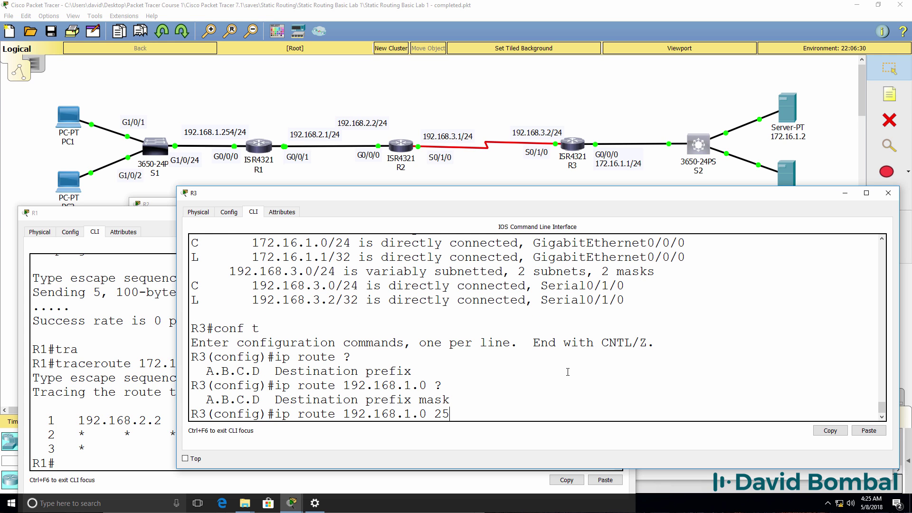
{"action": "type", "text": "0 ?"}
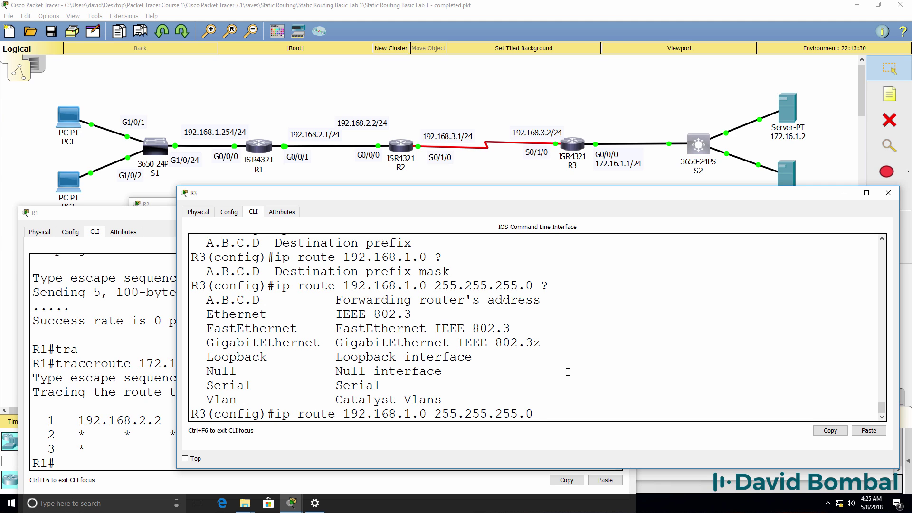
{"action": "type", "text": "192.168.3.1"}
{"action": "key", "text": "Return"}
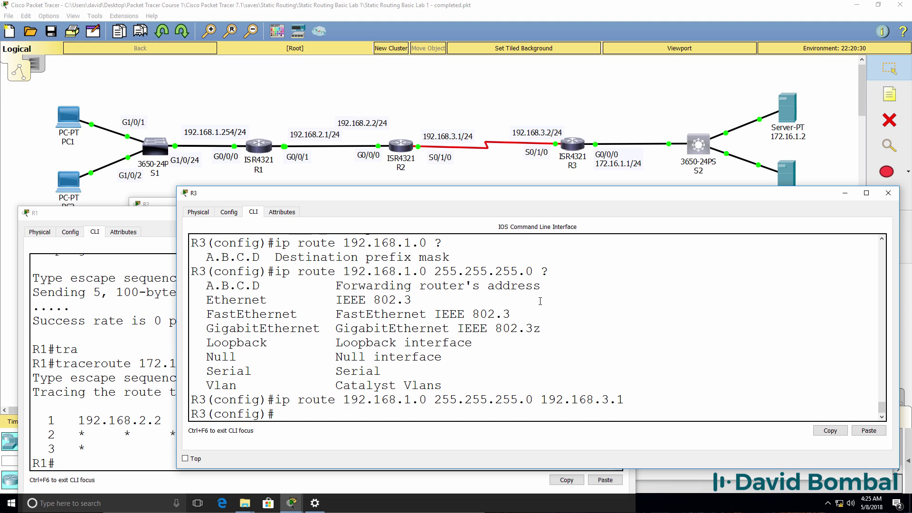
{"action": "type", "text": "ip route 192.168.2.0 255."}
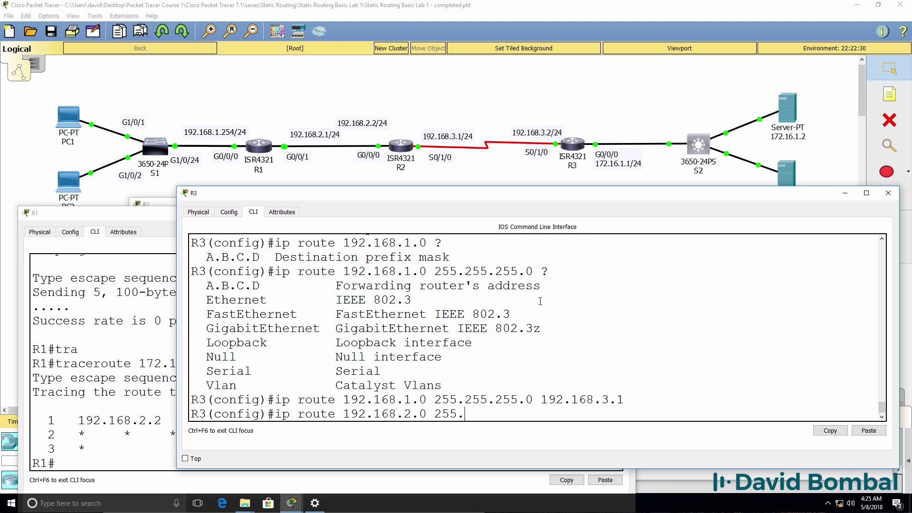
{"action": "type", "text": "255.255.0 192.168.3.1"}
{"action": "key", "text": "Return"}
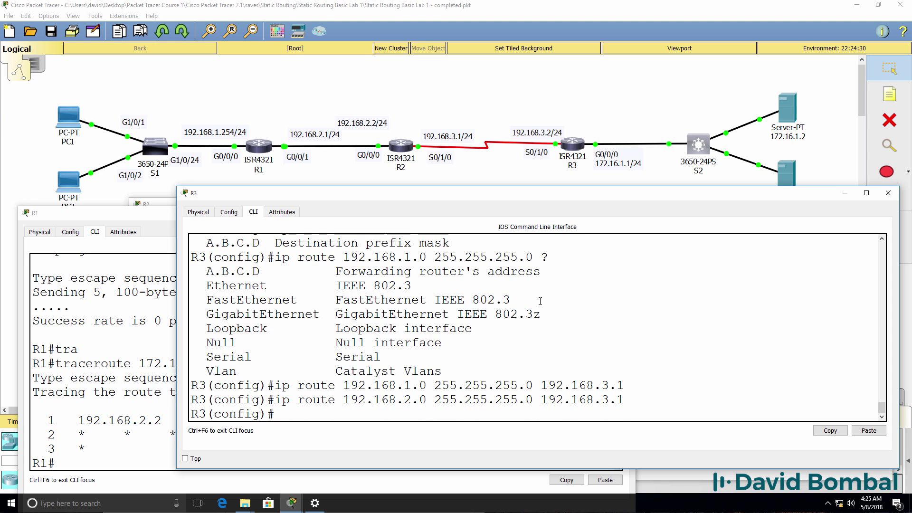
Step: Check R3's routing table for the two new static routes and save its configuration
{"action": "type", "text": "end"}
{"action": "key", "text": "Return"}
{"action": "type", "text": "sh"}
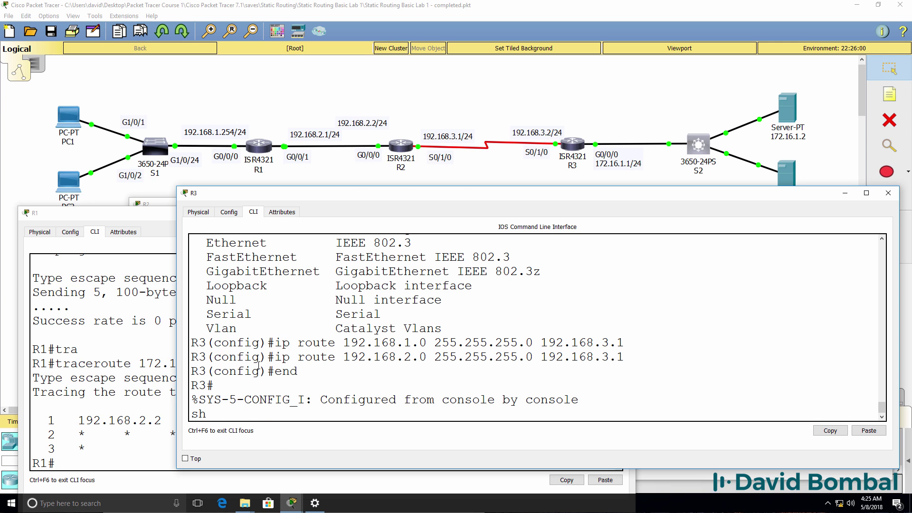
{"action": "type", "text": " ip rout"}
{"action": "key", "text": "Tab"}
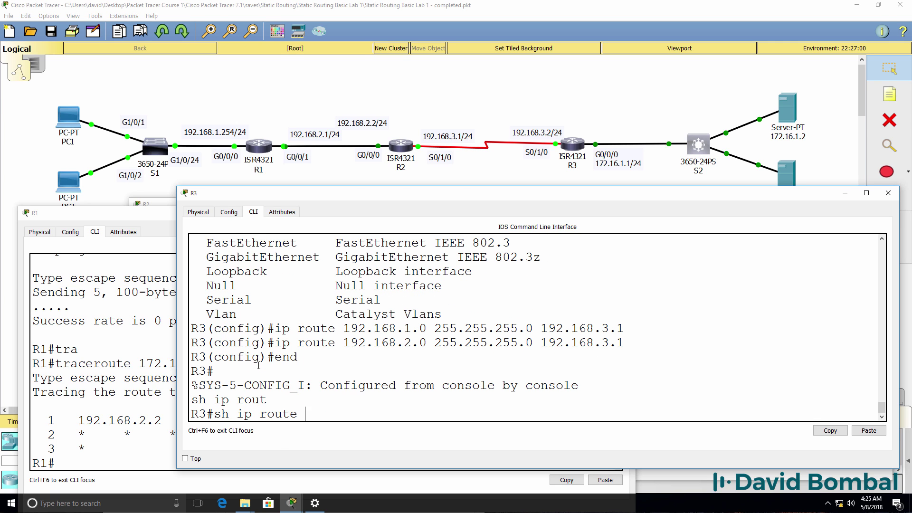
{"action": "key", "text": "Return"}
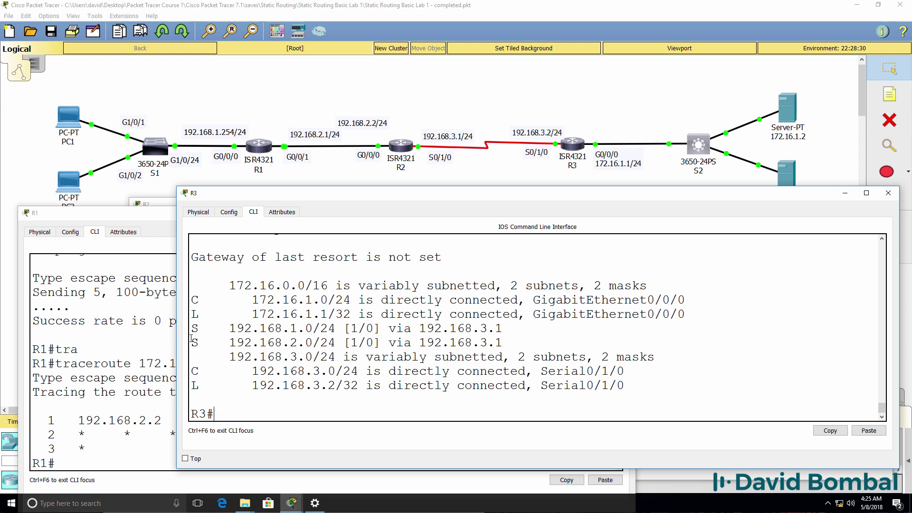
{"action": "left_click_drag", "start_coordinate": [194, 327], "coordinate": [531, 347]}
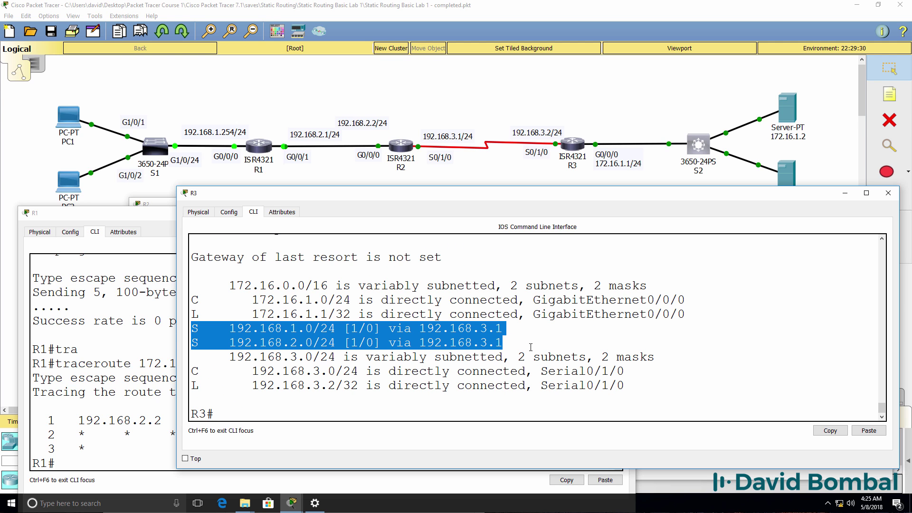
{"action": "type", "text": "wr"}
{"action": "key", "text": "Return"}
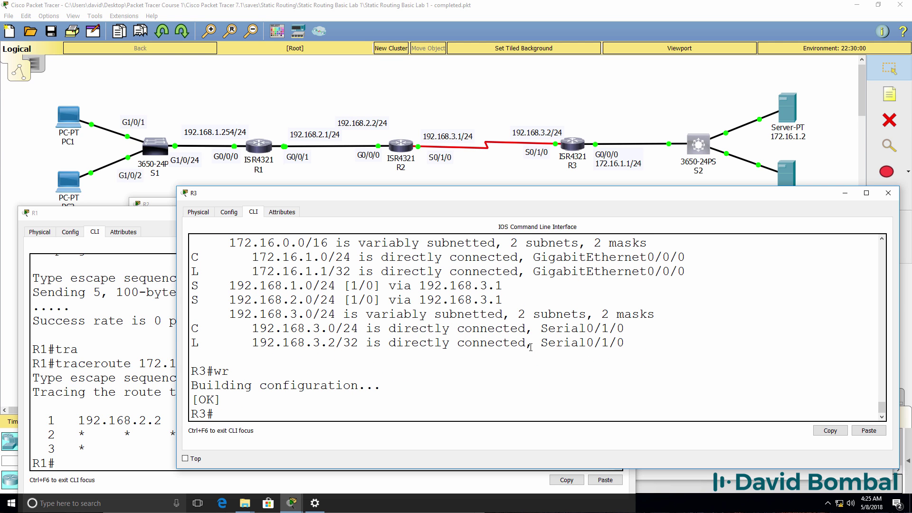
Step: Rerun R1's traceroute to 172.16.1.2 and ping 172.16.1.2 successfully
{"action": "left_click", "coordinate": [94, 378]}
{"action": "key", "text": "Up"}
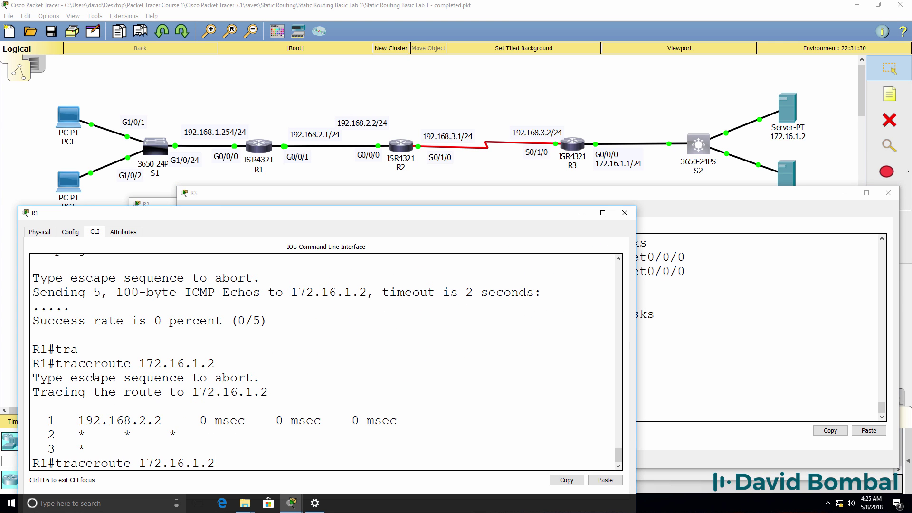
{"action": "key", "text": "Return"}
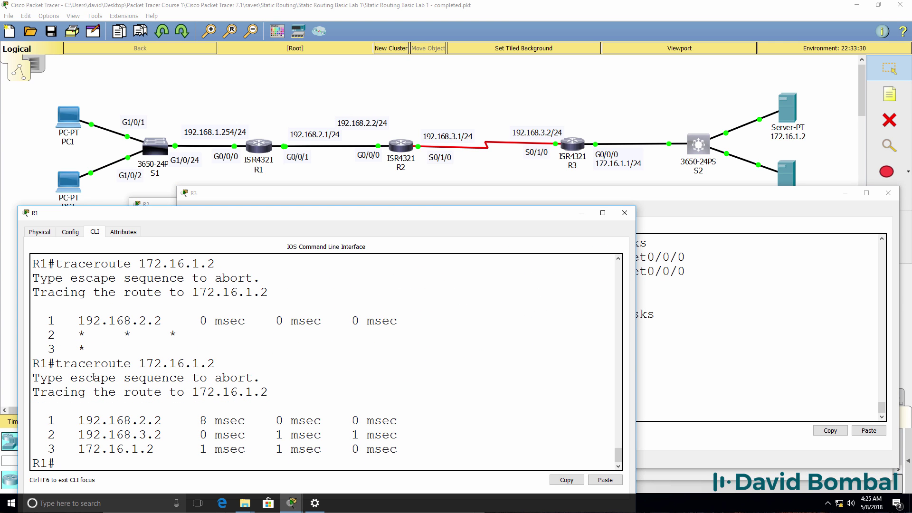
{"action": "type", "text": "ping 172.16.1.2"}
{"action": "key", "text": "Return"}
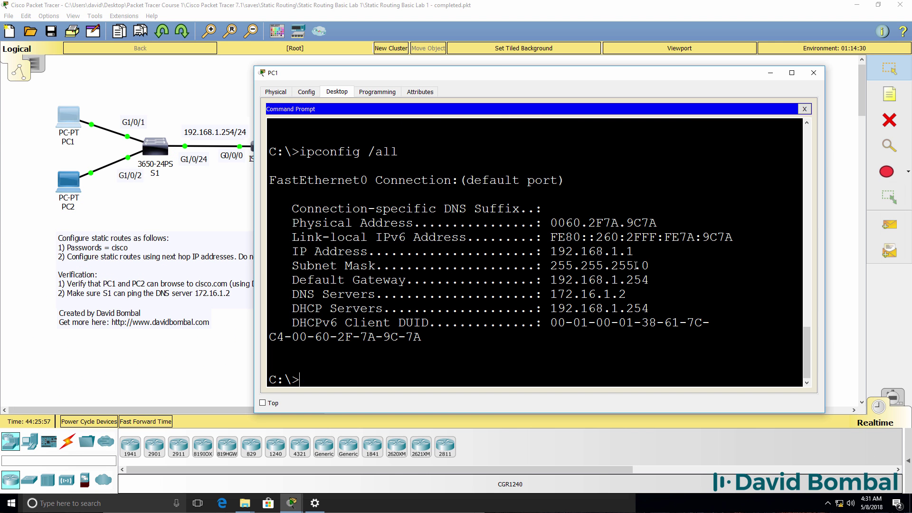
Step: Review PC1's address 192.168.1.1 and default gateway, then ping server 172.16.1.2
{"action": "left_click_drag", "start_coordinate": [633, 250], "coordinate": [505, 251]}
{"action": "left_click_drag", "start_coordinate": [652, 280], "coordinate": [235, 276]}
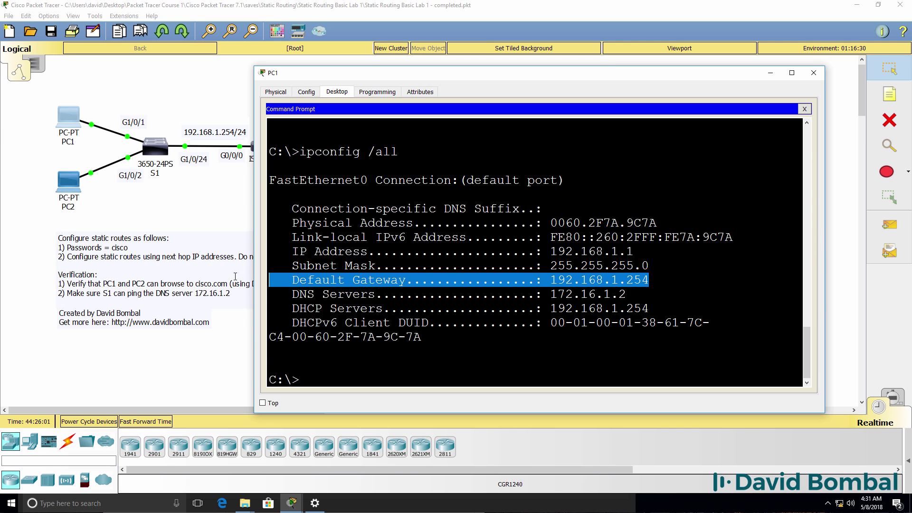
{"action": "type", "text": "ping"}
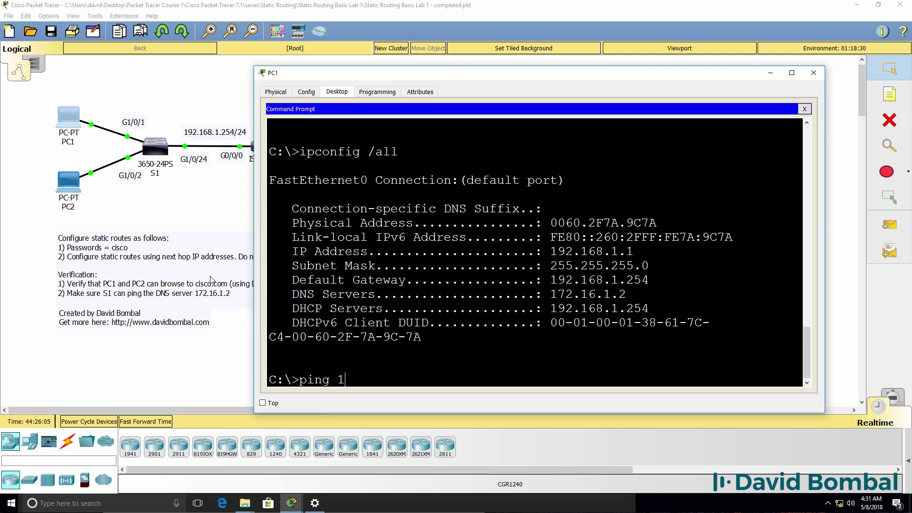
{"action": "type", "text": " 1"}
{"action": "left_click_drag", "start_coordinate": [478, 79], "coordinate": [372, 128]}
{"action": "type", "text": "72"}
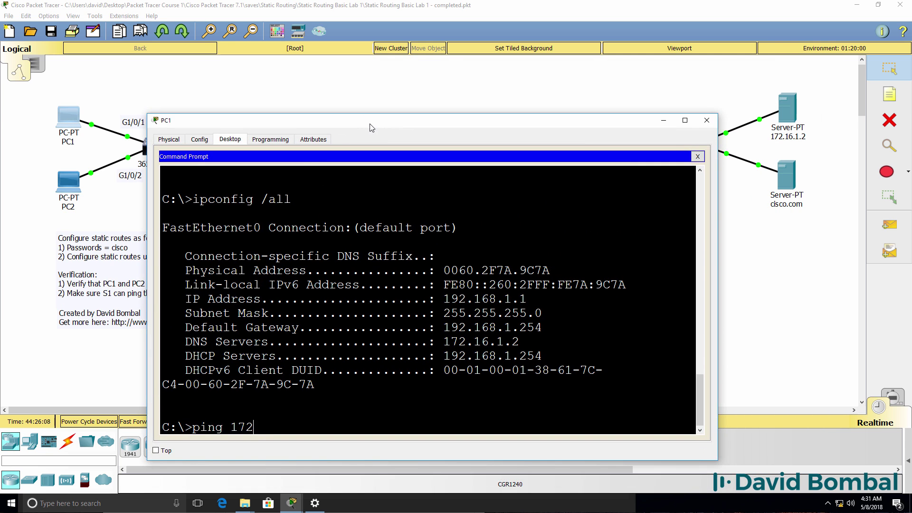
{"action": "type", "text": ".16.1.2"}
{"action": "key", "text": "Return"}
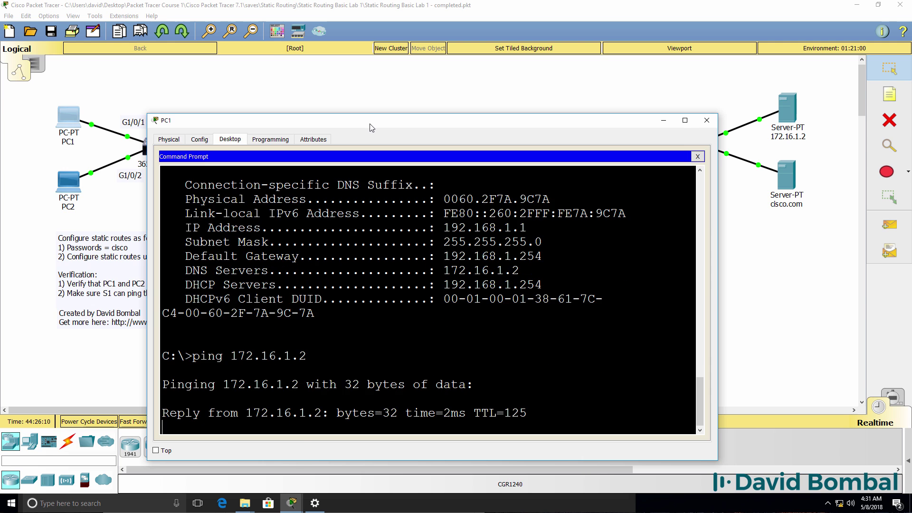
{"action": "key", "text": "ctrl+c"}
Step: Trace the route from PC1 to 172.16.1.2, reviewing each of its four hops
{"action": "type", "text": "tr"}
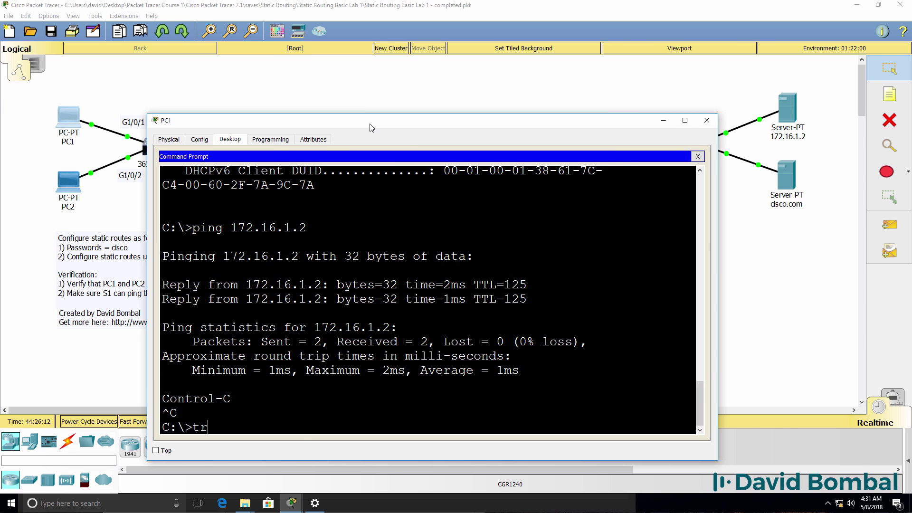
{"action": "type", "text": "acert 172."}
{"action": "type", "text": "165."}
{"action": "type", "text": "2"}
{"action": "key", "text": "Return"}
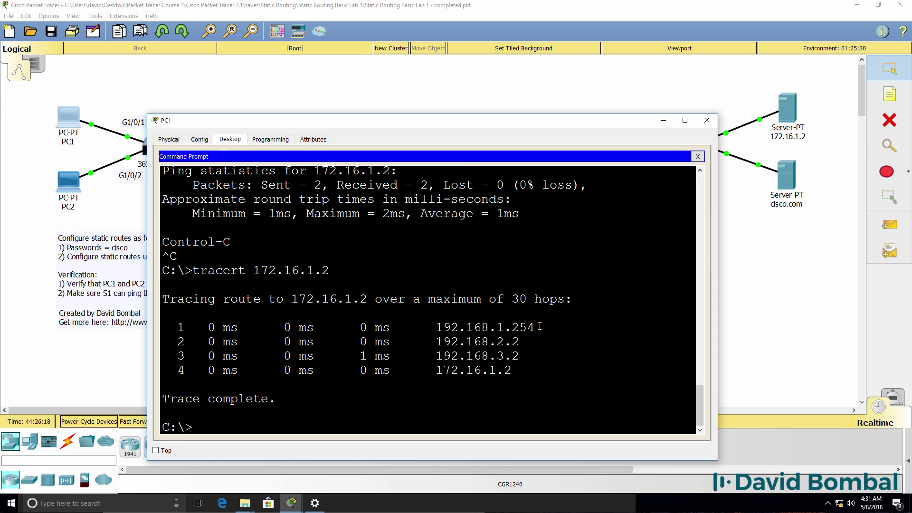
{"action": "left_click_drag", "start_coordinate": [537, 327], "coordinate": [436, 327]}
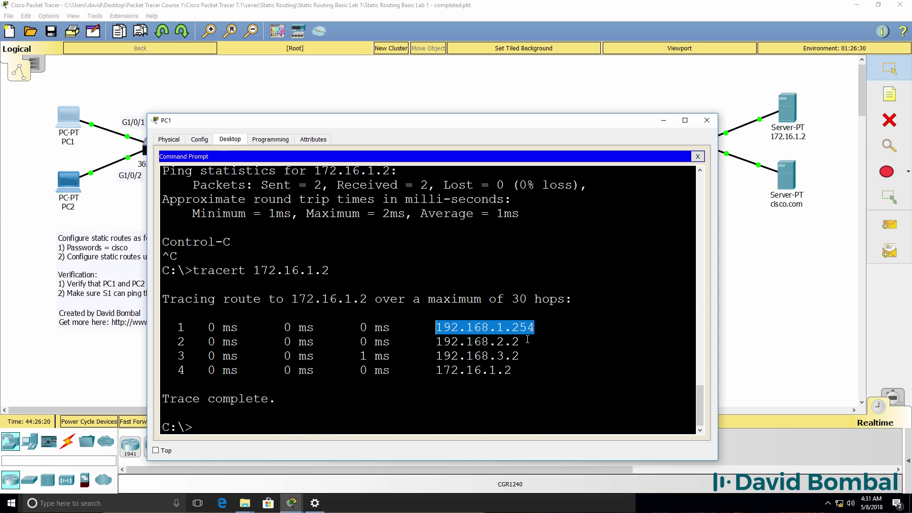
{"action": "left_click_drag", "start_coordinate": [524, 341], "coordinate": [362, 342]}
{"action": "left_click_drag", "start_coordinate": [525, 360], "coordinate": [432, 357]}
{"action": "left_click_drag", "start_coordinate": [512, 371], "coordinate": [401, 370]}
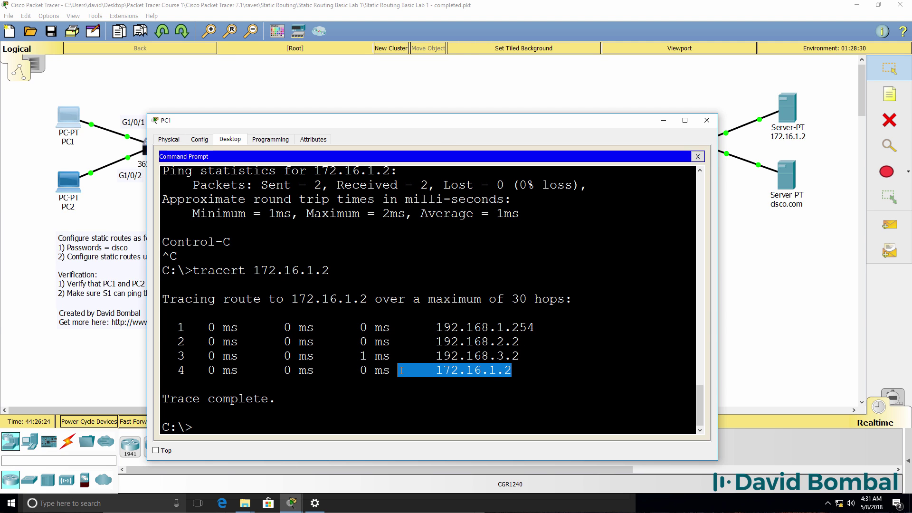
{"action": "left_click", "coordinate": [230, 139]}
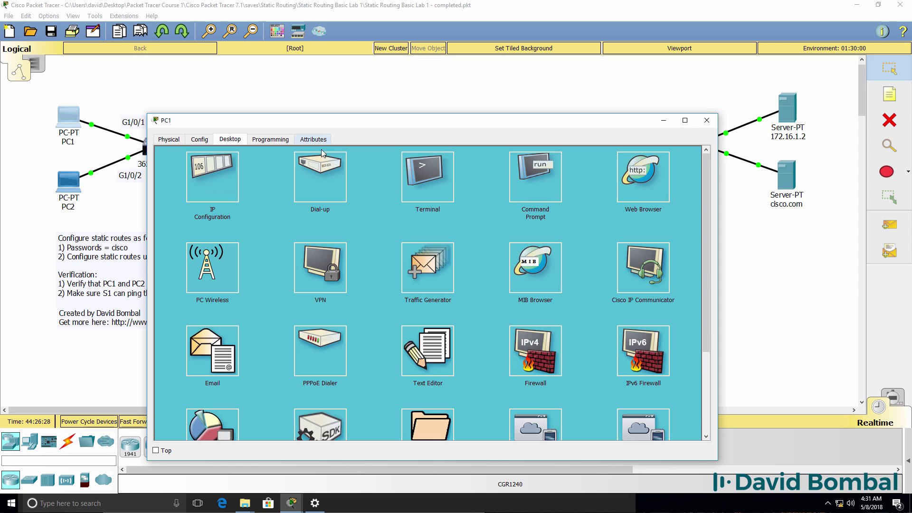
Step: Load cisco.com in PC1's web browser and view its Image page
{"action": "left_click", "coordinate": [639, 187]}
{"action": "left_click", "coordinate": [255, 167]}
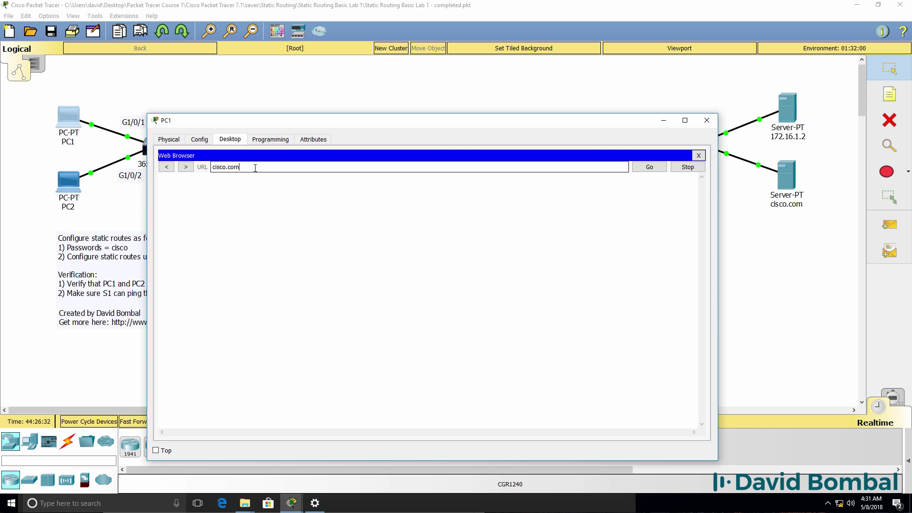
{"action": "type", "text": "cisco.com"}
{"action": "key", "text": "Return"}
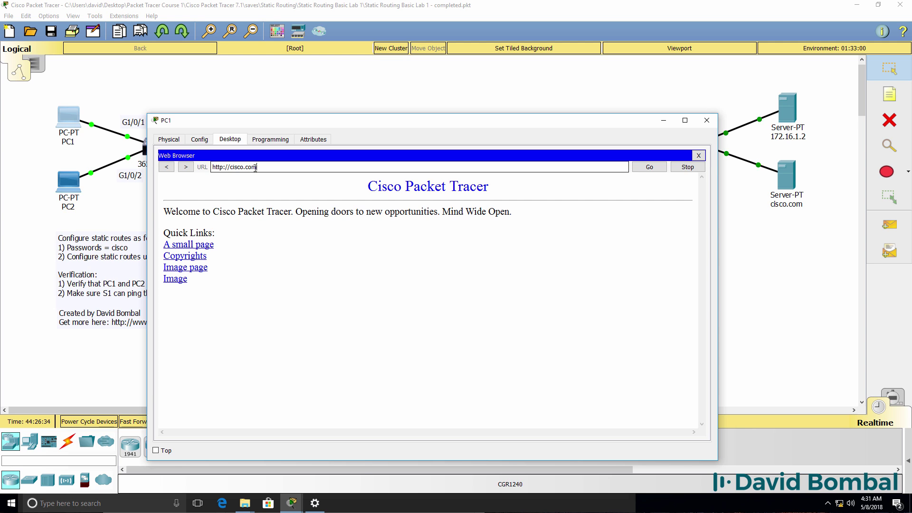
{"action": "left_click", "coordinate": [203, 269]}
{"action": "left_click", "coordinate": [172, 323]}
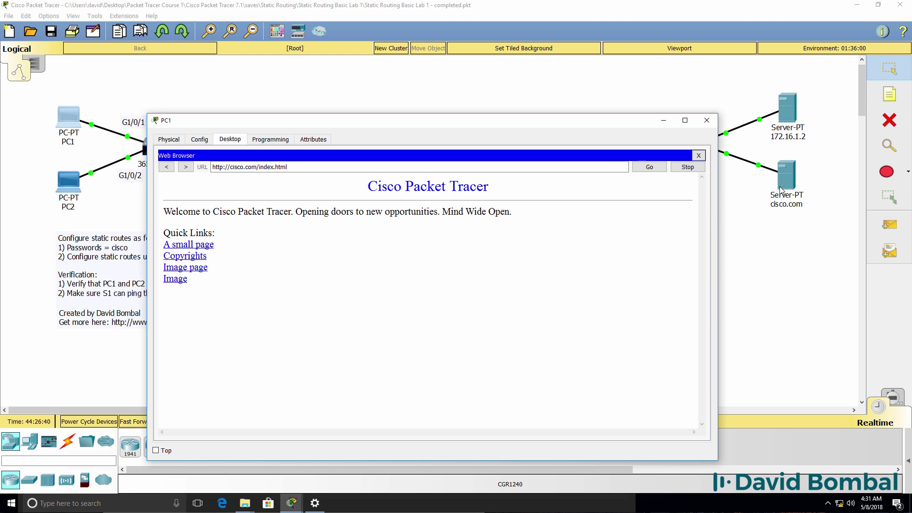
{"action": "left_click", "coordinate": [179, 269]}
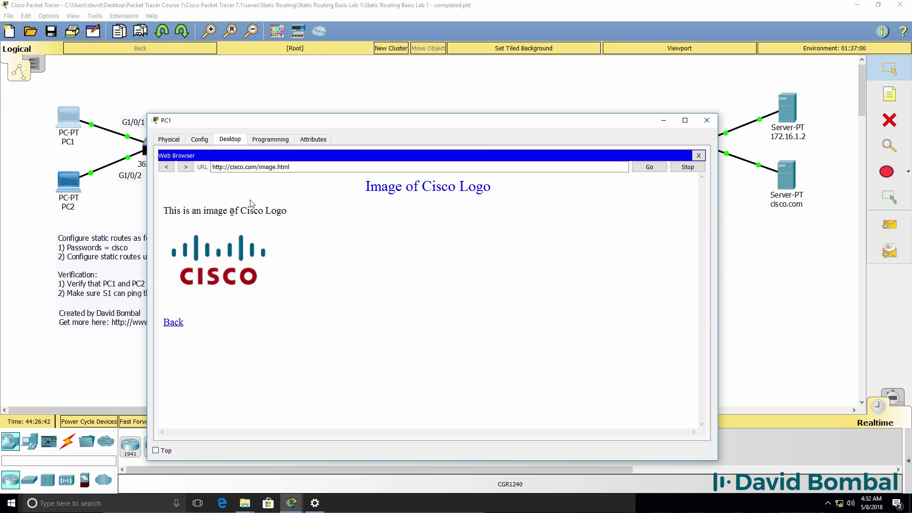
{"action": "left_click_drag", "start_coordinate": [290, 167], "coordinate": [189, 168]}
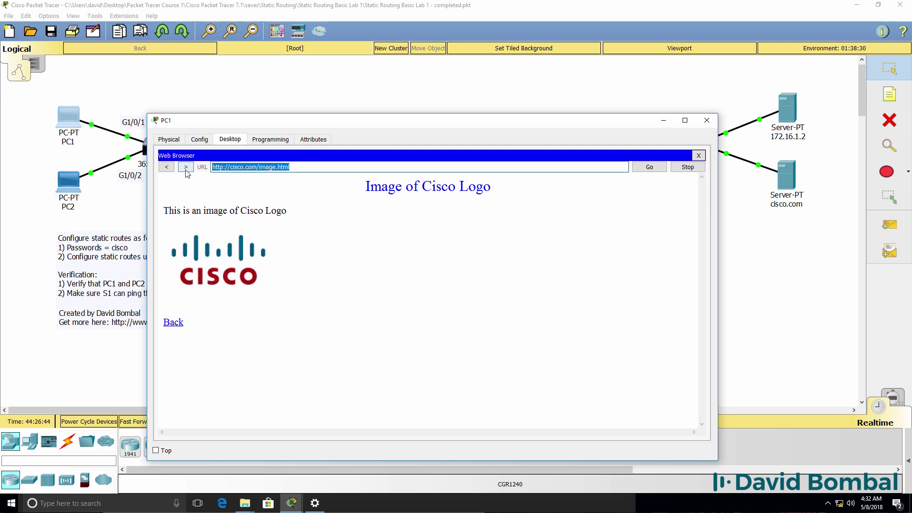
{"action": "left_click", "coordinate": [698, 156]}
Step: Ping and trace cisco.com from PC1's command prompt
{"action": "left_click", "coordinate": [552, 179]}
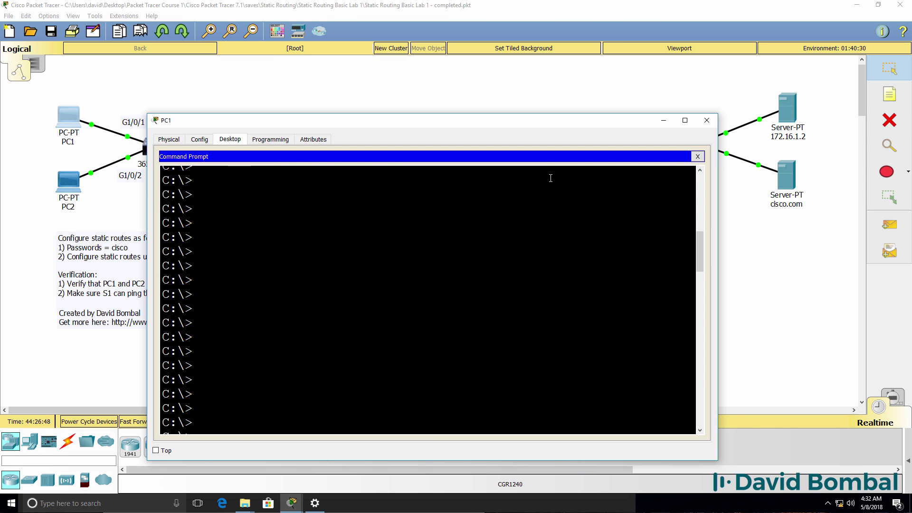
{"action": "type", "text": "ping cisco.com"}
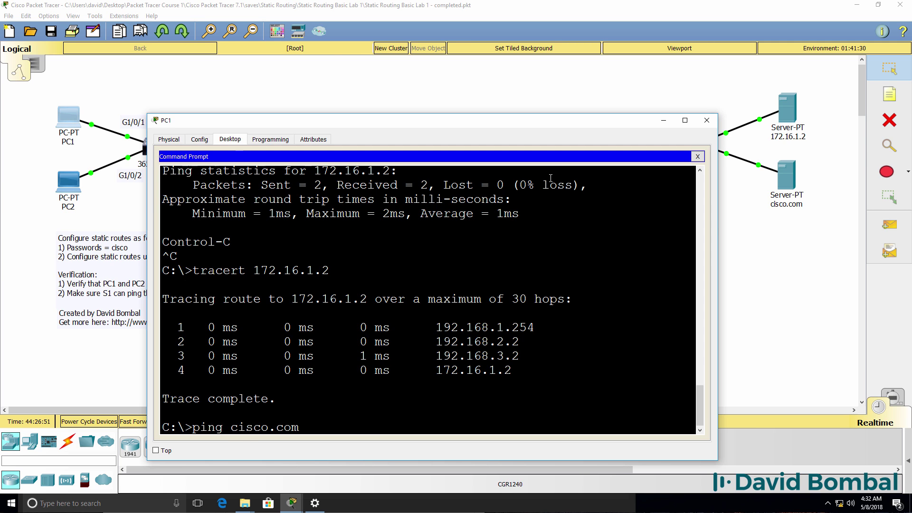
{"action": "key", "text": "Return"}
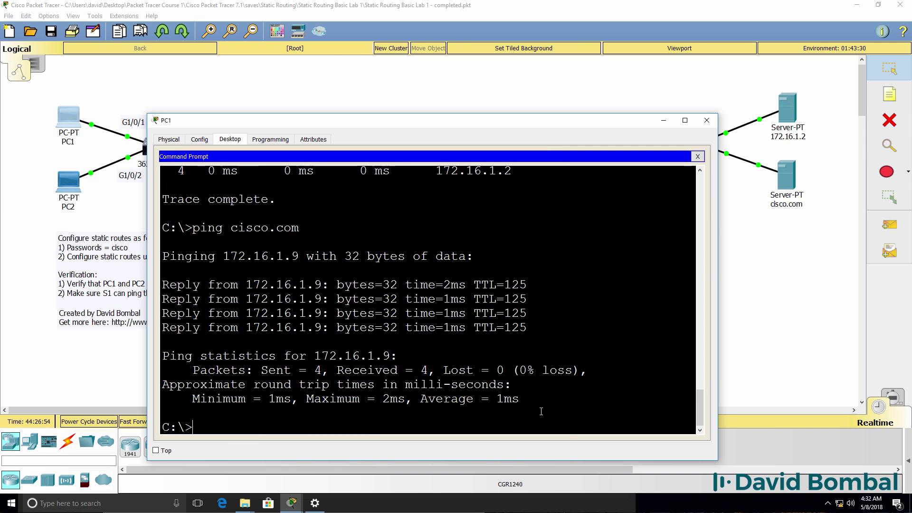
{"action": "type", "text": "tracert cisco.com"}
{"action": "key", "text": "Return"}
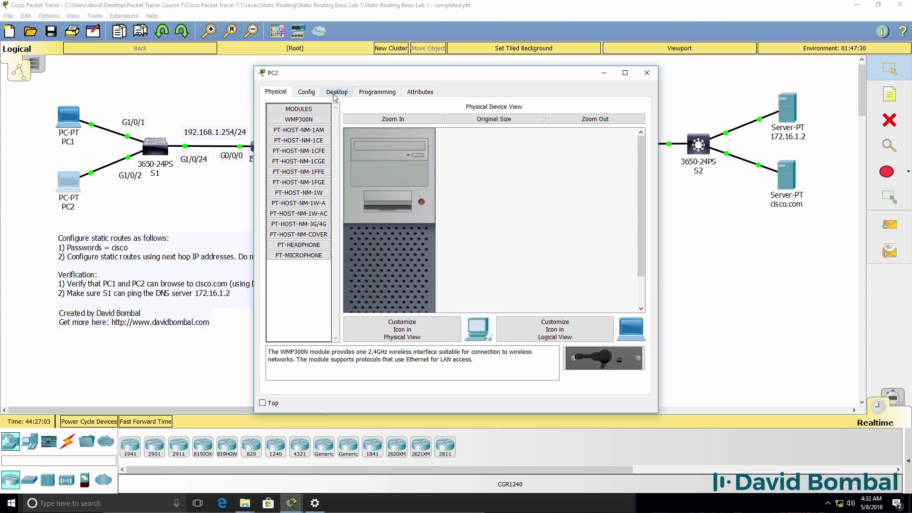
{"action": "left_click", "coordinate": [335, 95]}
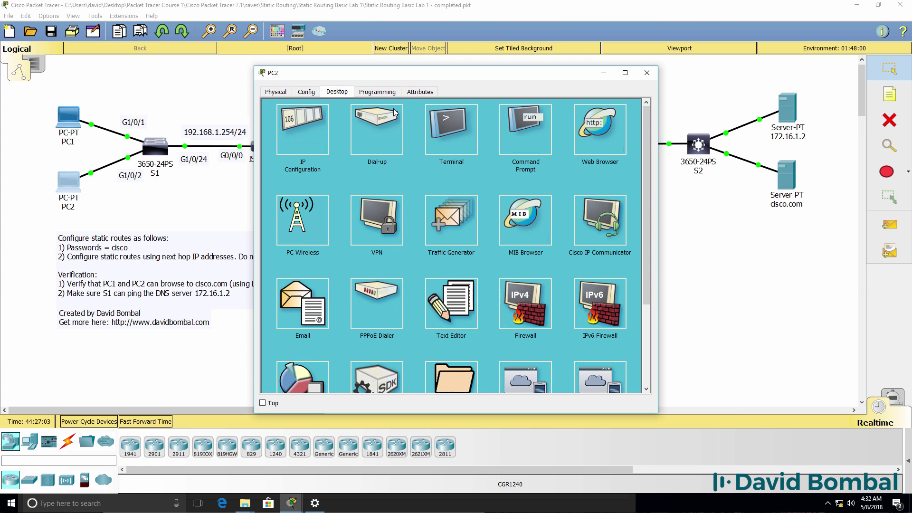
Step: Load cisco.com and its Image page in PC2's web browser
{"action": "left_click", "coordinate": [589, 129]}
{"action": "left_click", "coordinate": [460, 121]}
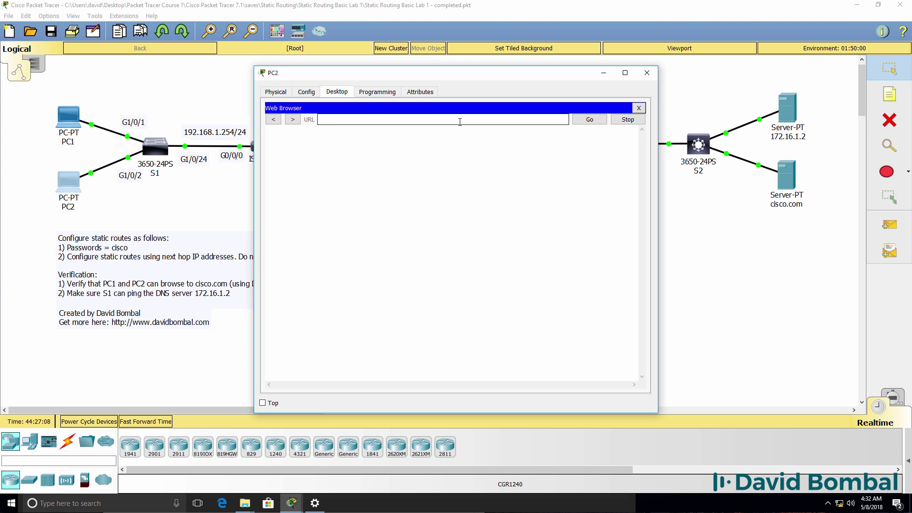
{"action": "type", "text": "cisco.com"}
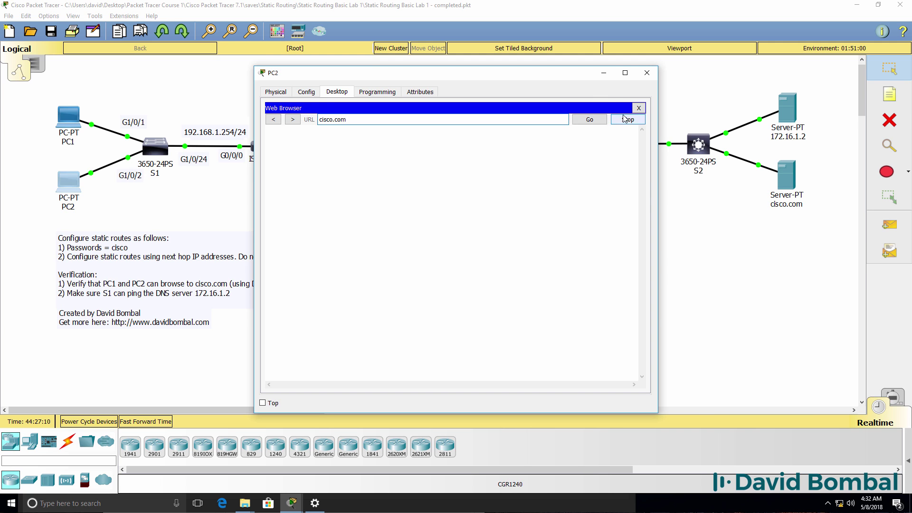
{"action": "left_click", "coordinate": [589, 119]}
{"action": "left_click", "coordinate": [285, 235]}
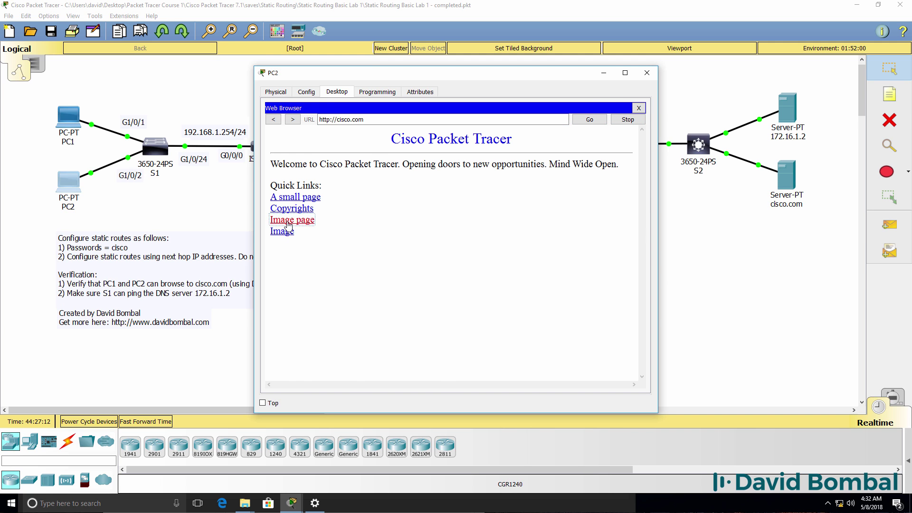
{"action": "left_click", "coordinate": [639, 108]}
Step: Ping cisco.com from PC2's command prompt, then minimize PC2's window
{"action": "left_click", "coordinate": [525, 128]}
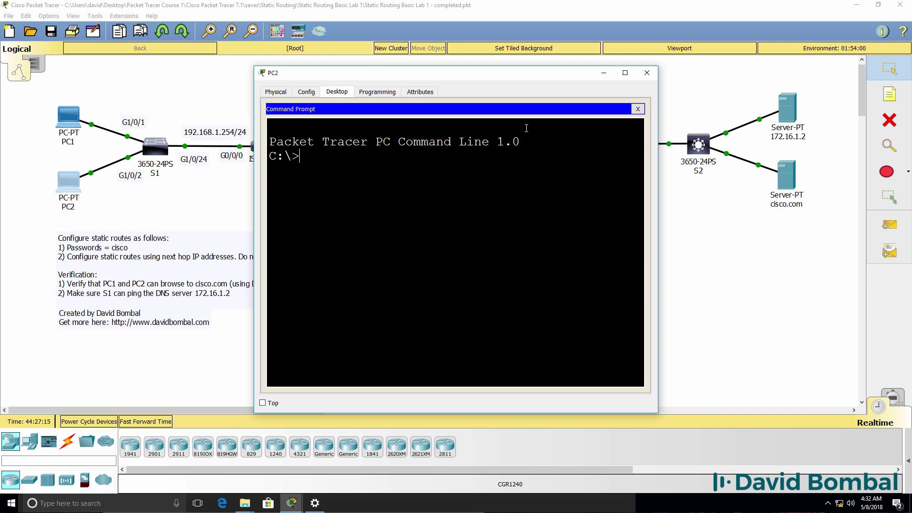
{"action": "type", "text": "ping cisco.com"}
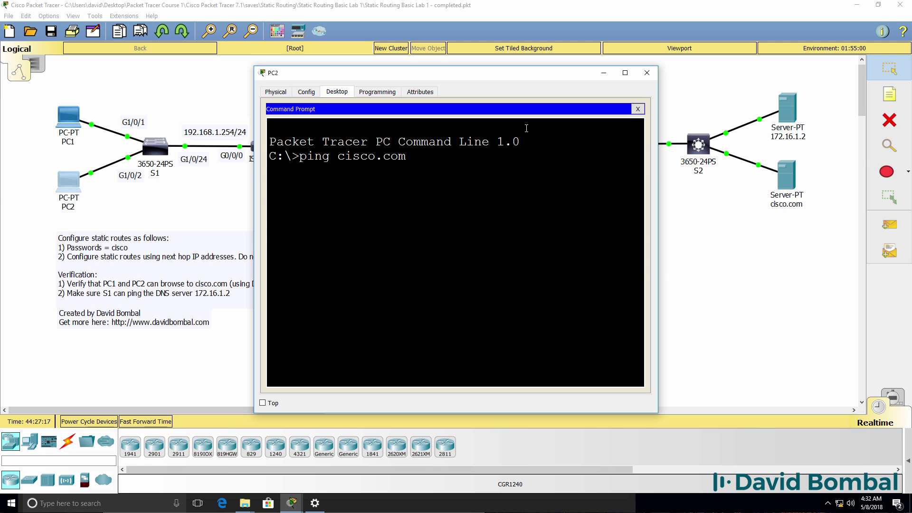
{"action": "key", "text": "Return"}
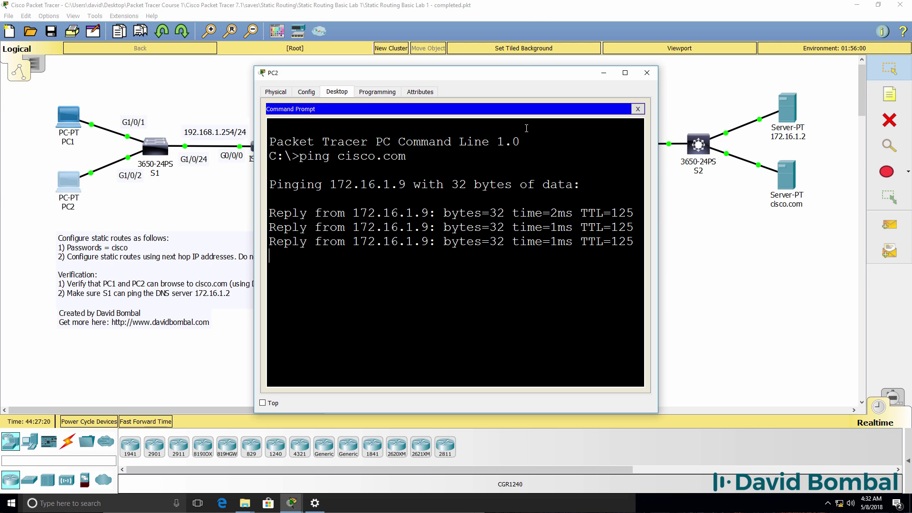
{"action": "left_click", "coordinate": [530, 11]}
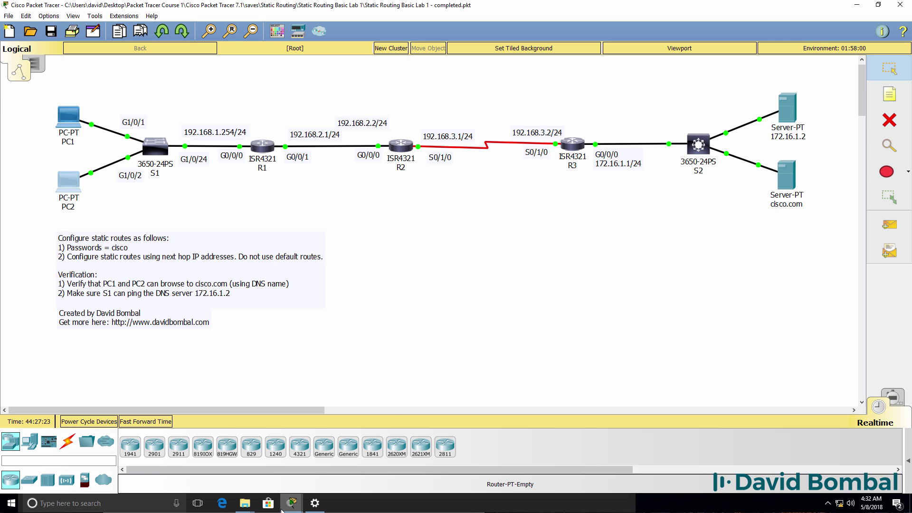
Step: Show R1's routing table, save its configuration, and check its static routes to 172.16.1.0/24 and 192.168.3.0/24
{"action": "mouse_move", "coordinate": [288, 508]}
{"action": "left_click", "coordinate": [277, 466]}
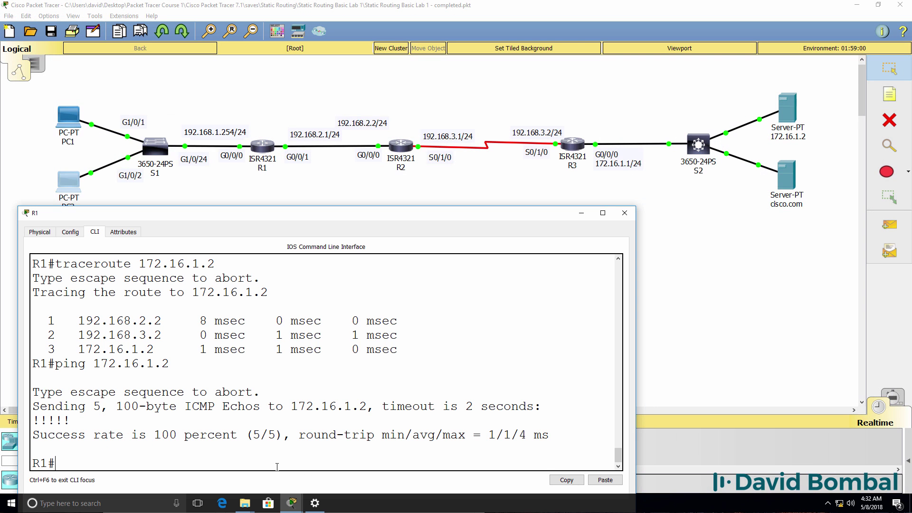
{"action": "type", "text": "sh ip route"}
{"action": "key", "text": "Return"}
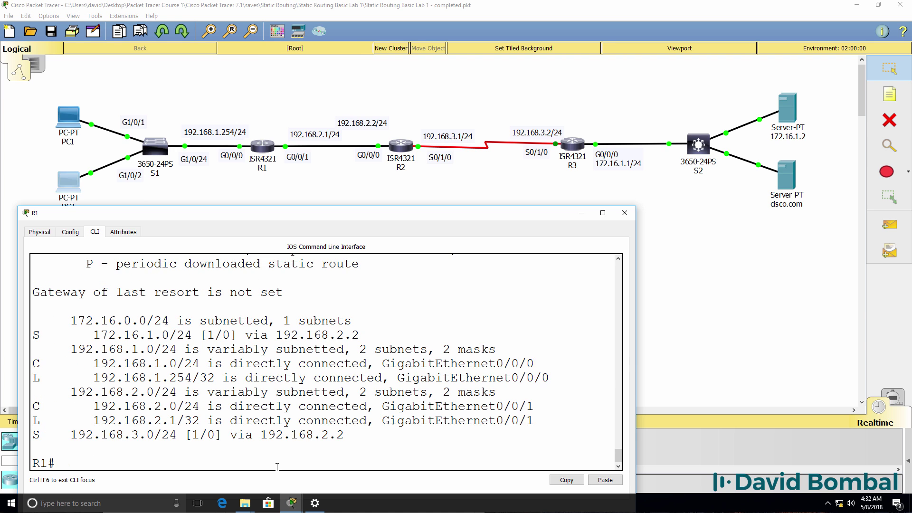
{"action": "type", "text": "wr"}
{"action": "key", "text": "Return"}
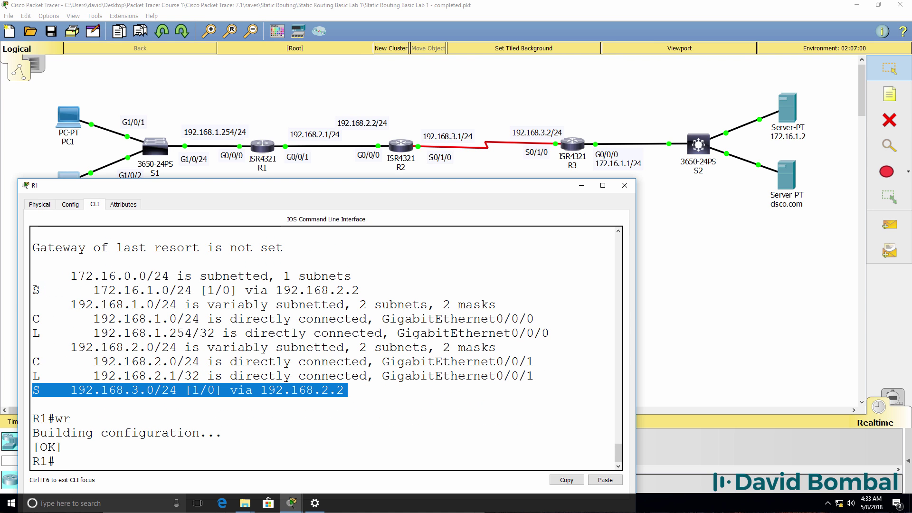
{"action": "left_click_drag", "start_coordinate": [356, 276], "coordinate": [315, 276]}
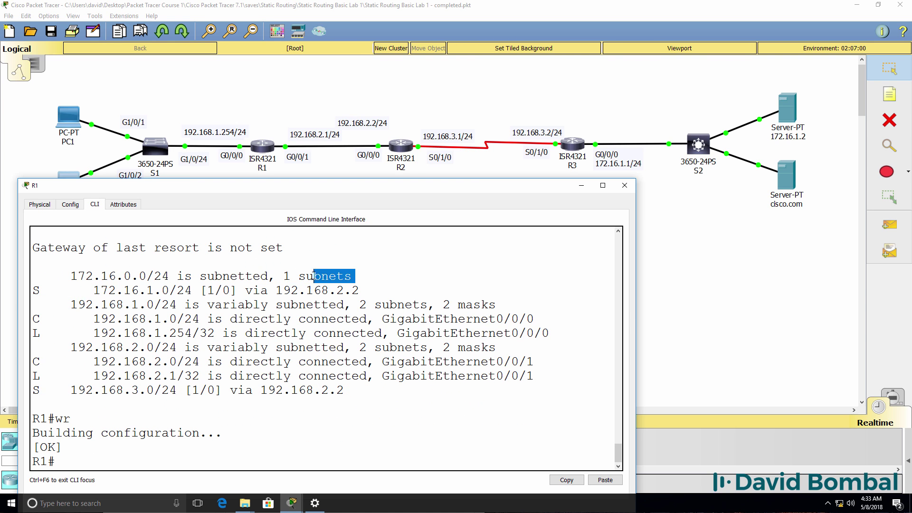
{"action": "triple_click", "coordinate": [388, 287]}
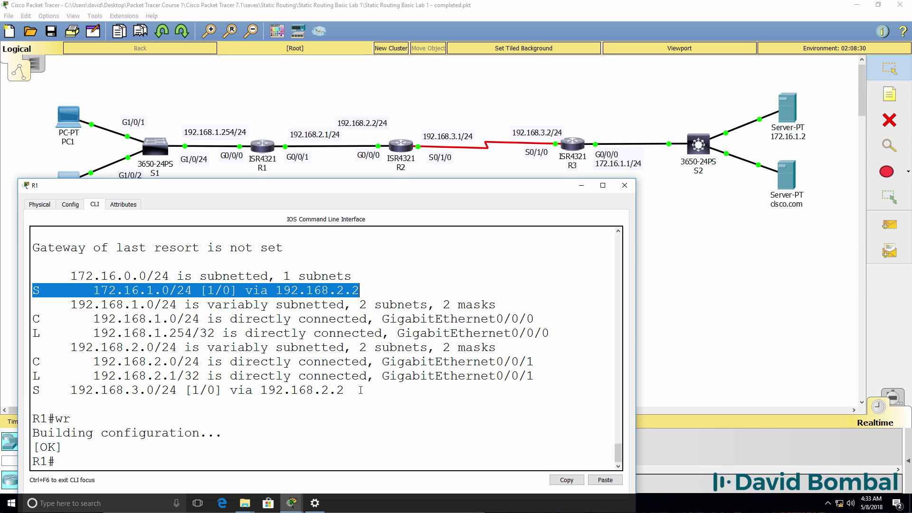
{"action": "left_click_drag", "start_coordinate": [360, 390], "coordinate": [23, 391]}
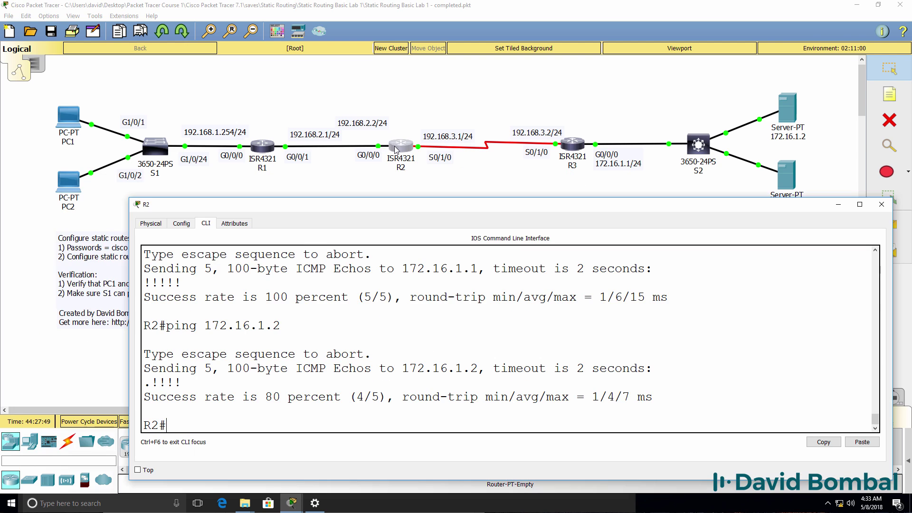
Step: Display R2's routing table and check its static route to 172.16.1.0/24
{"action": "type", "text": "sh ip route"}
{"action": "key", "text": "Return"}
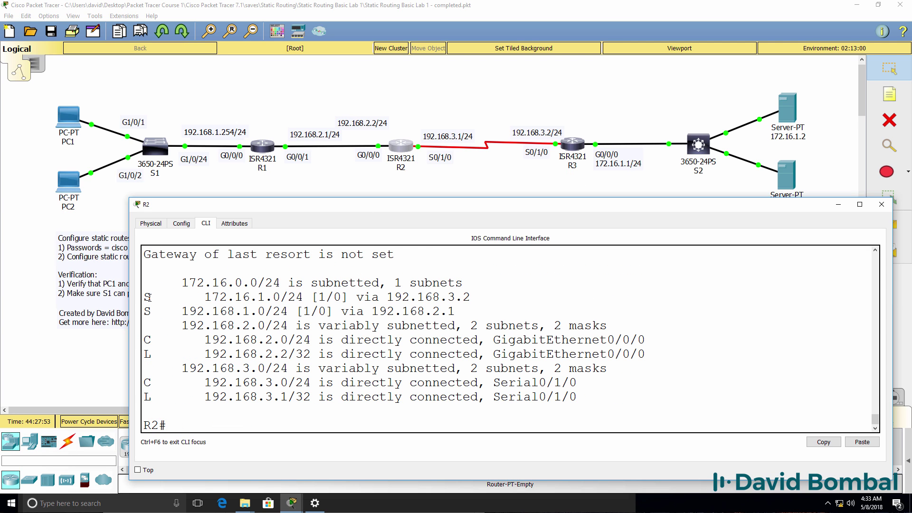
{"action": "left_click_drag", "start_coordinate": [145, 297], "coordinate": [103, 308]}
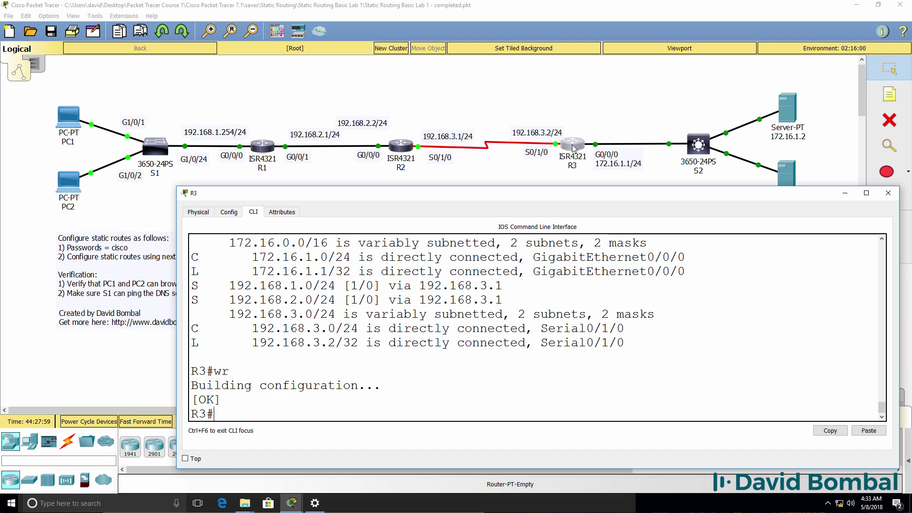
Step: Show R3's routing table, checking routes to 192.168.1.0/24 and 192.168.2.0/24 via 192.168.3.1
{"action": "type", "text": "sh ip route"}
{"action": "key", "text": "Return"}
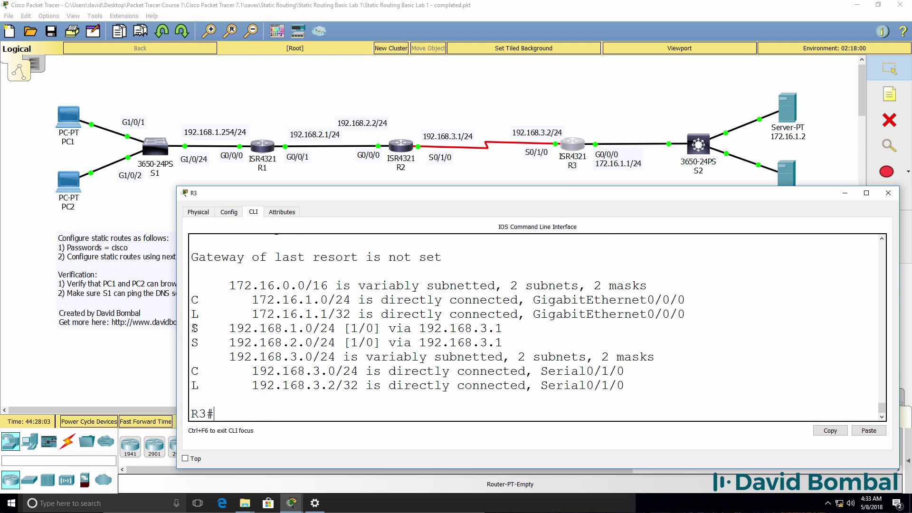
{"action": "left_click_drag", "start_coordinate": [195, 327], "coordinate": [566, 340]}
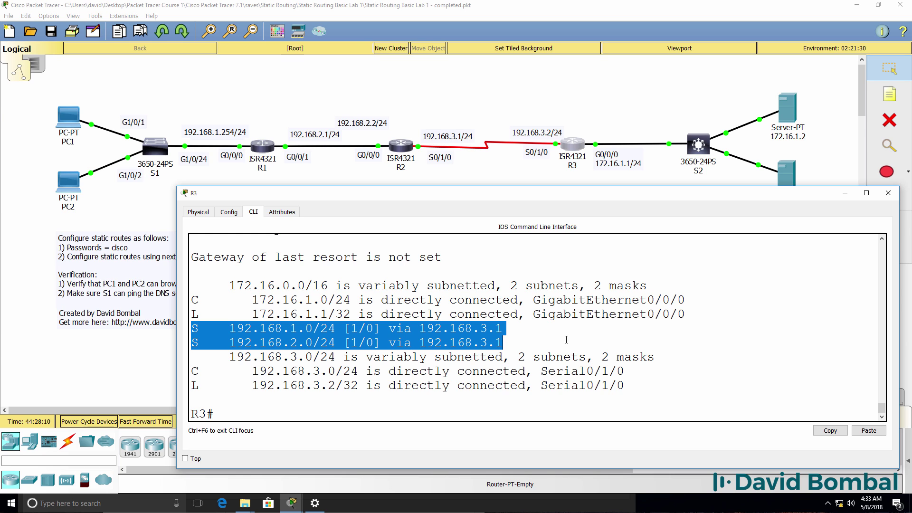
{"action": "left_click_drag", "start_coordinate": [419, 328], "coordinate": [502, 328]}
{"action": "left_click_drag", "start_coordinate": [419, 343], "coordinate": [503, 343]}
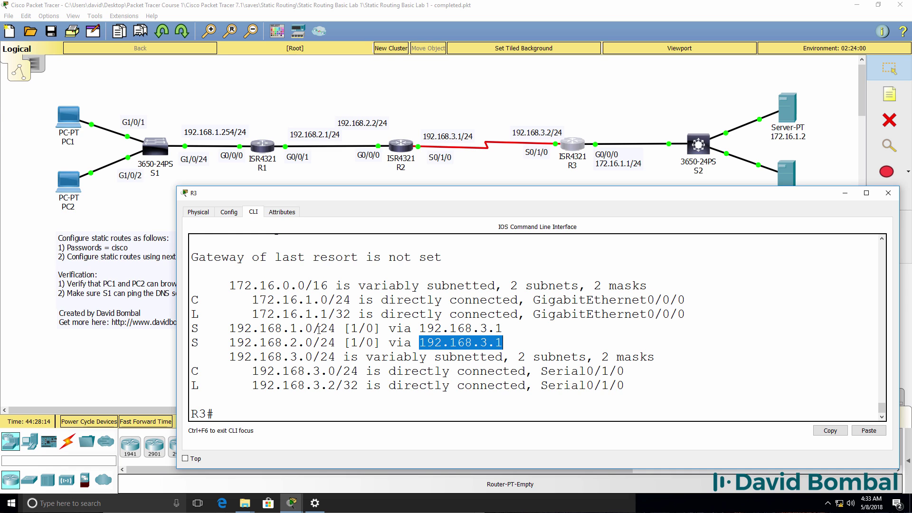
{"action": "left_click_drag", "start_coordinate": [343, 327], "coordinate": [237, 328]}
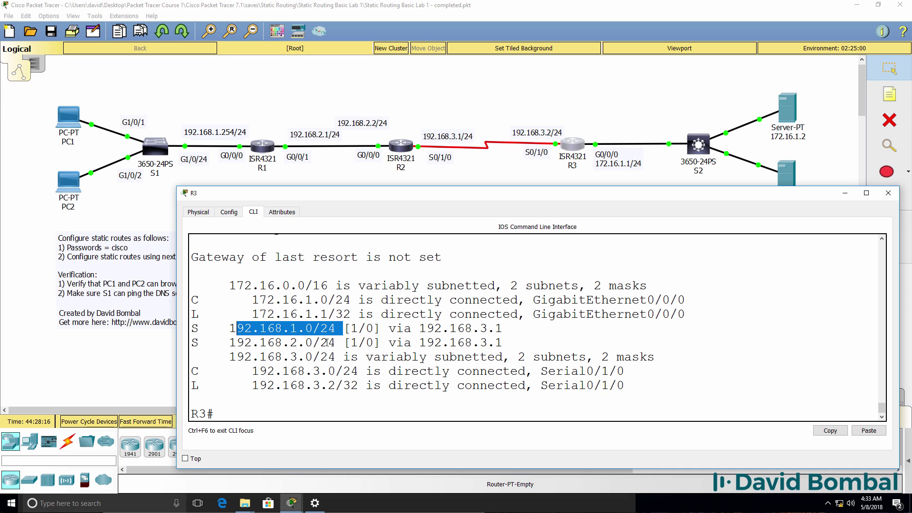
{"action": "left_click_drag", "start_coordinate": [331, 342], "coordinate": [214, 349]}
Step: Ping 192.168.1.254, 192.168.1.1 and 192.168.1.2 from R3
{"action": "type", "text": "ping 192.168.1."}
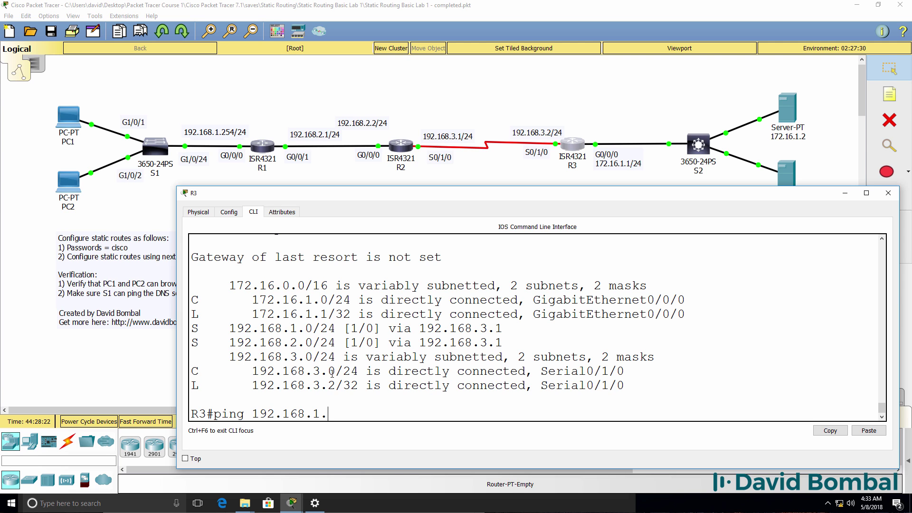
{"action": "type", "text": "254"}
{"action": "key", "text": "Return"}
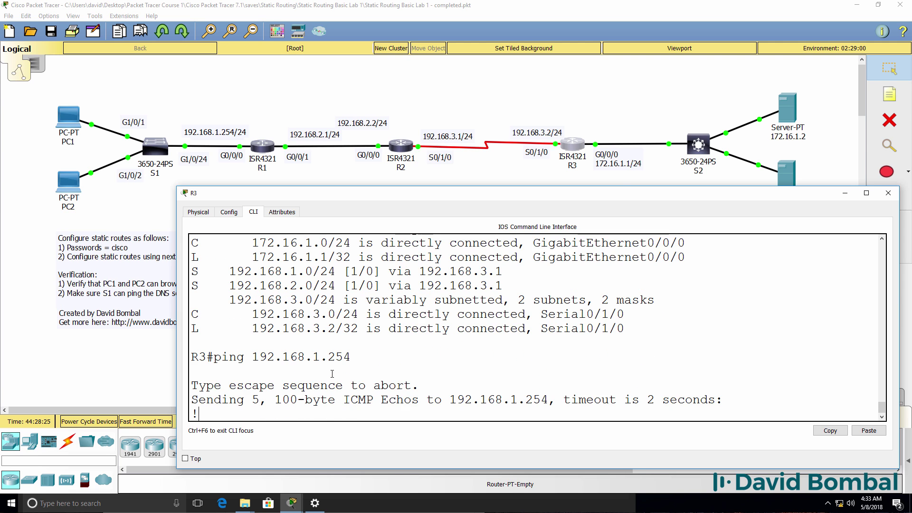
{"action": "key", "text": "Up"}
{"action": "key", "text": "BackSpace"}
{"action": "key", "text": "BackSpace"}
{"action": "key", "text": "BackSpace"}
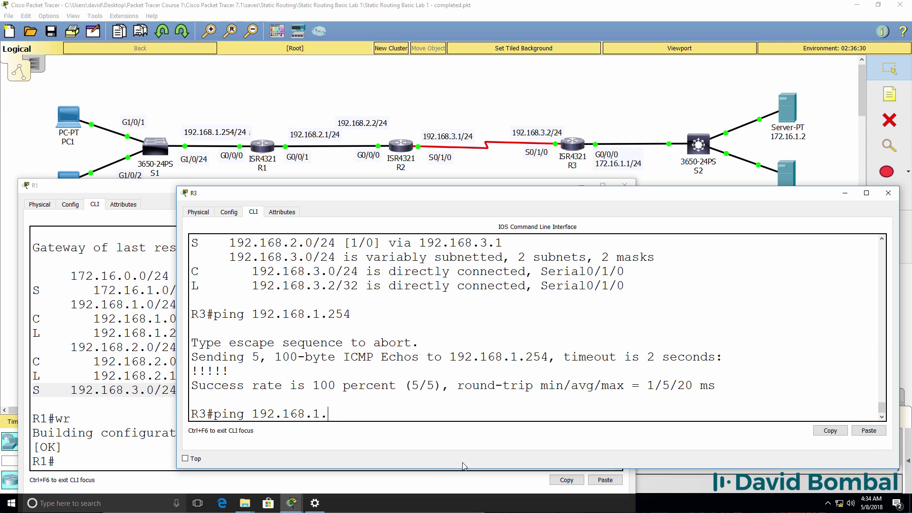
{"action": "type", "text": "1"}
{"action": "key", "text": "Return"}
{"action": "key", "text": "Up"}
{"action": "key", "text": "BackSpace"}
{"action": "type", "text": "2"}
{"action": "key", "text": "Return"}
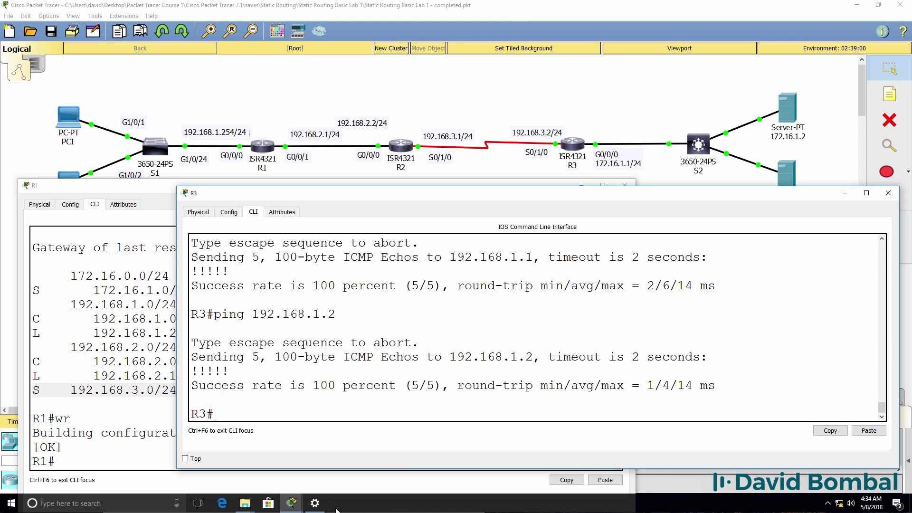
{"action": "left_click", "coordinate": [297, 507]}
Step: Run ipconfig on PC2 and confirm its address 192.168.1.2
{"action": "left_click", "coordinate": [534, 468]}
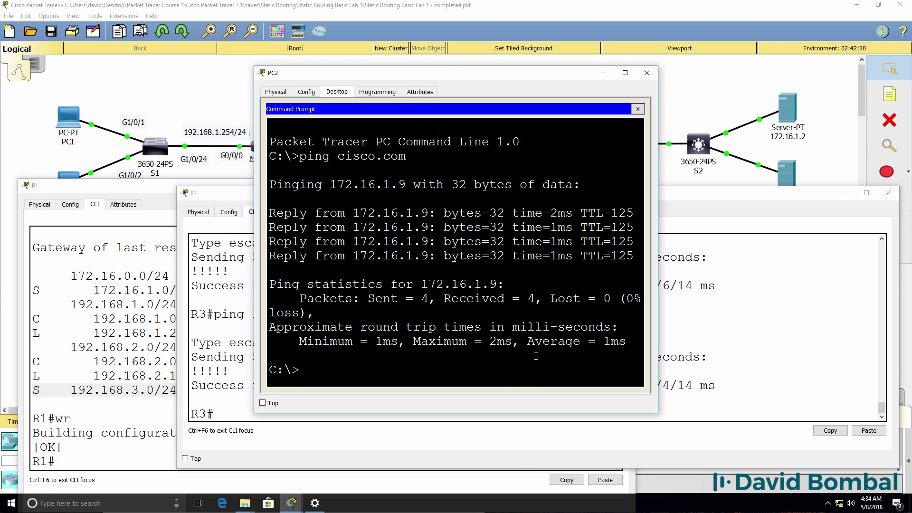
{"action": "type", "text": "ipconfig"}
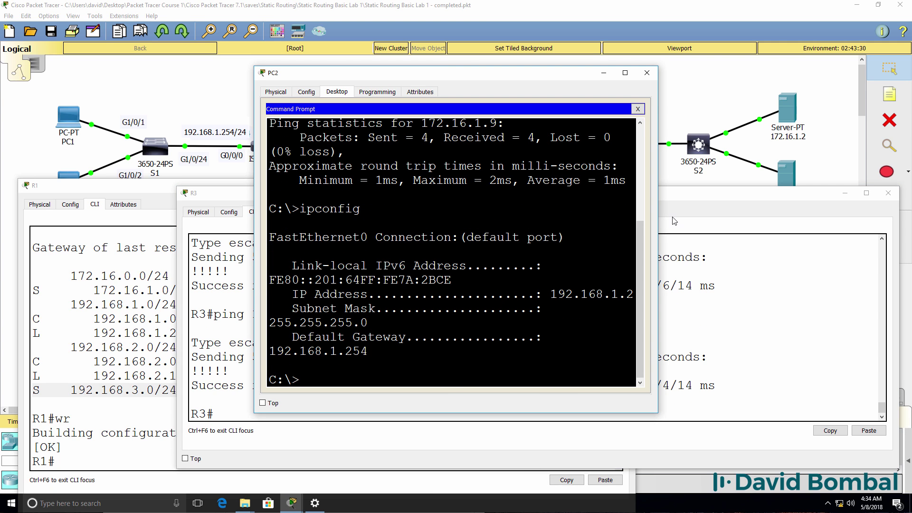
{"action": "left_click_drag", "start_coordinate": [658, 216], "coordinate": [829, 219]}
{"action": "left_click_drag", "start_coordinate": [544, 321], "coordinate": [650, 315]}
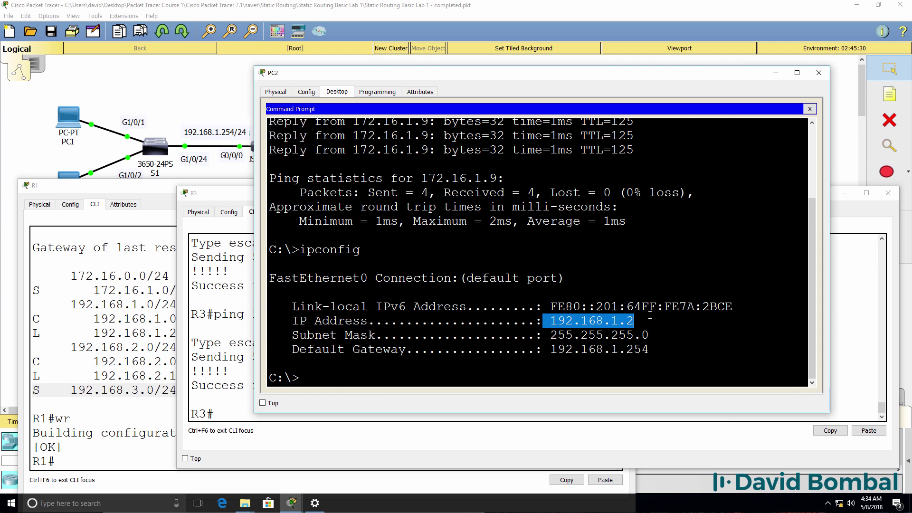
Step: Rerun the ping from R3 to 192.168.1.2
{"action": "left_click", "coordinate": [230, 318]}
{"action": "key", "text": "Up"}
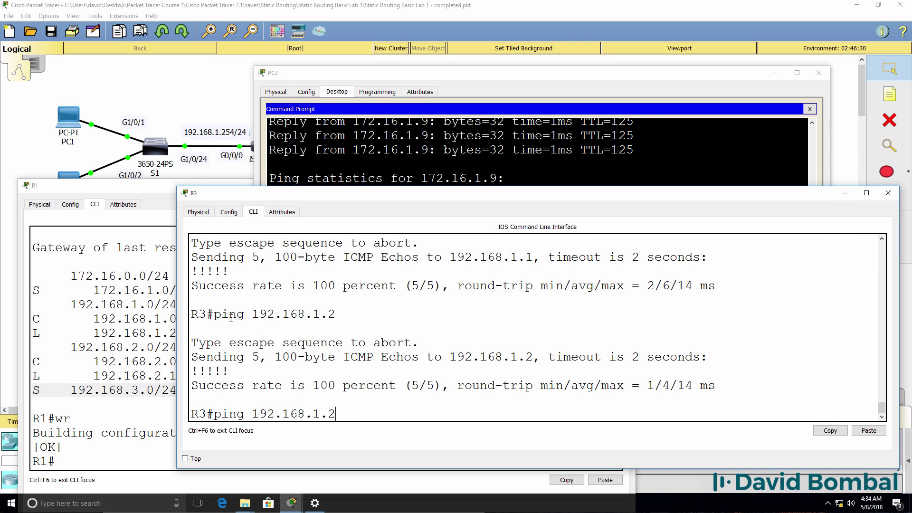
{"action": "key", "text": "Return"}
{"action": "left_click", "coordinate": [640, 128]}
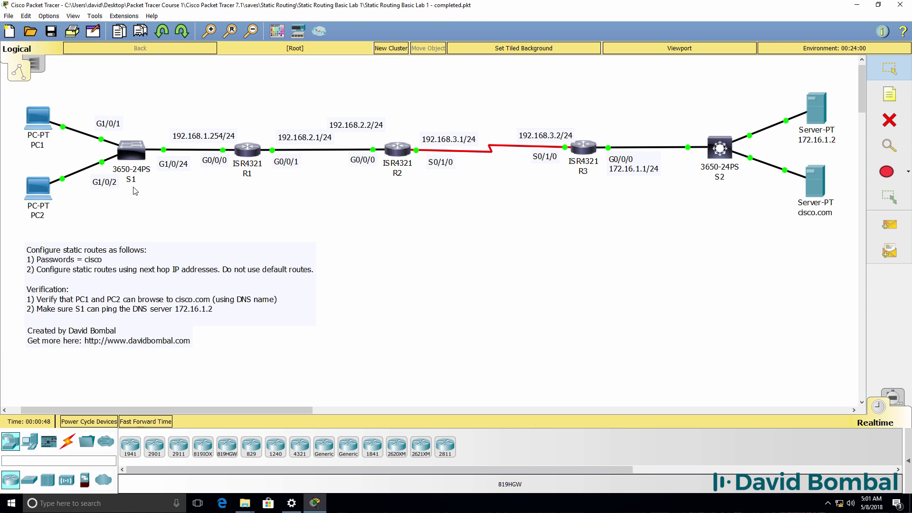
Step: Open switch S1's console and enter privileged mode with the enable password
{"action": "left_click", "coordinate": [133, 150]}
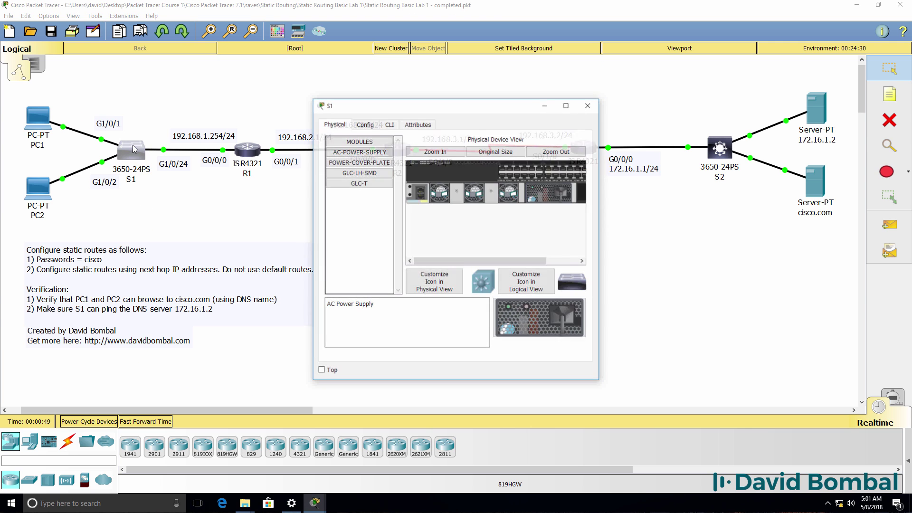
{"action": "left_click", "coordinate": [390, 125]}
{"action": "left_click_drag", "start_coordinate": [599, 180], "coordinate": [908, 203]}
{"action": "left_click_drag", "start_coordinate": [633, 109], "coordinate": [559, 241]}
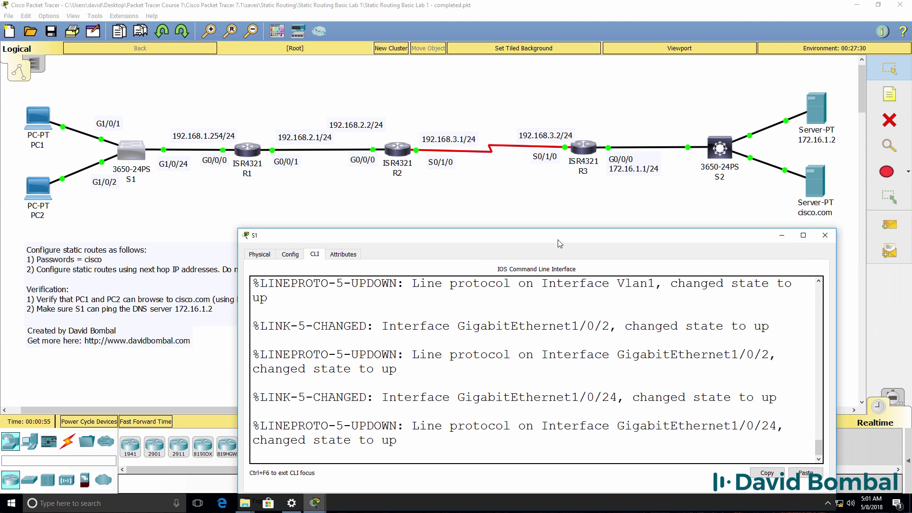
{"action": "key", "text": "Return"}
{"action": "type", "text": "en"}
{"action": "key", "text": "Return"}
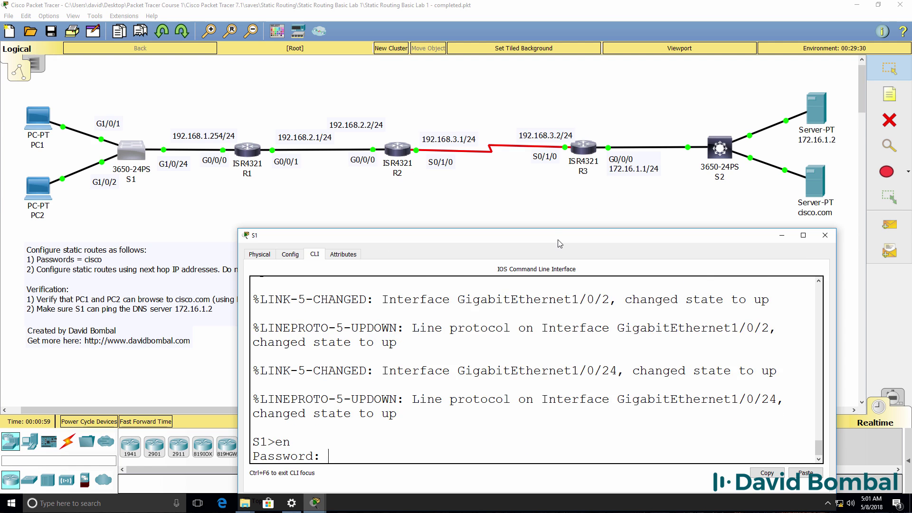
{"action": "type", "text": "cisco"}
{"action": "key", "text": "Return"}
Step: Check S1's interface summary, finding Vlan1 at 192.168.1.253, and view its routing output
{"action": "type", "text": "sh ip int brief"}
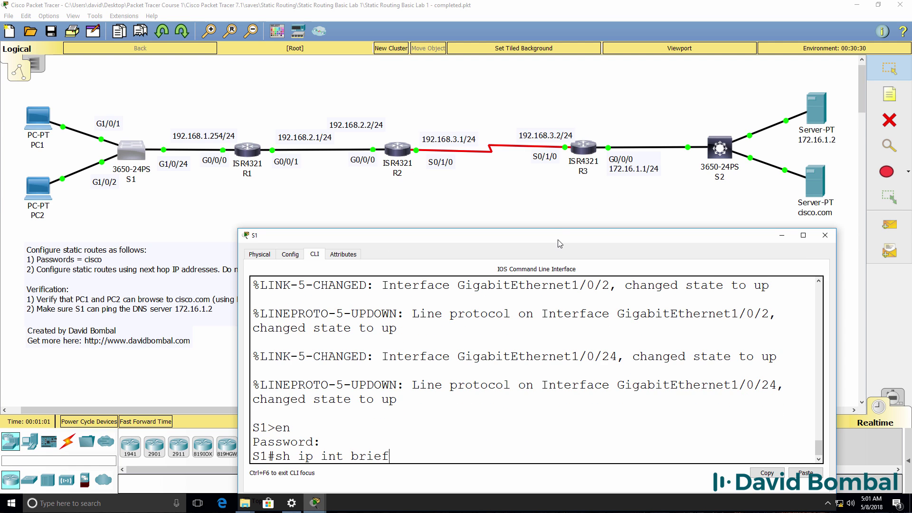
{"action": "key", "text": "Return"}
{"action": "key", "text": "Return"}
{"action": "key", "text": "Return"}
{"action": "key", "text": "Return"}
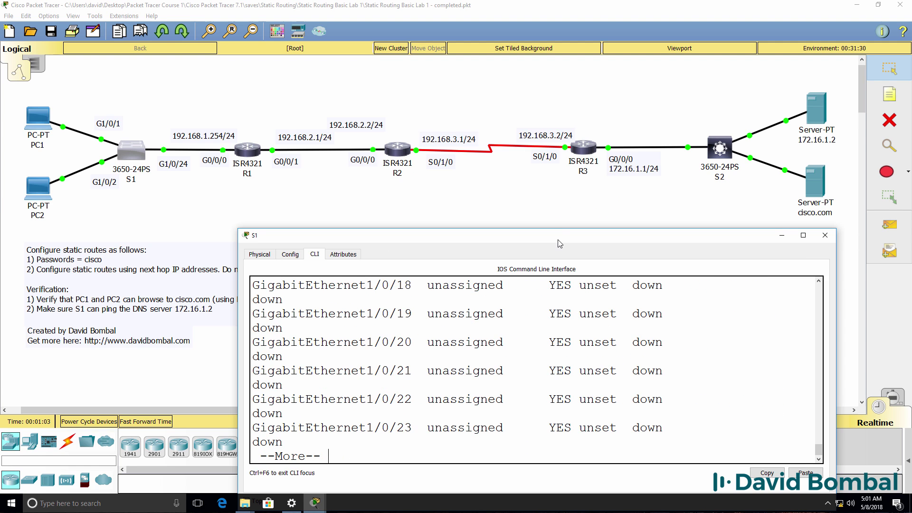
{"action": "key", "text": "space"}
{"action": "left_click_drag", "start_coordinate": [238, 353], "coordinate": [171, 352]}
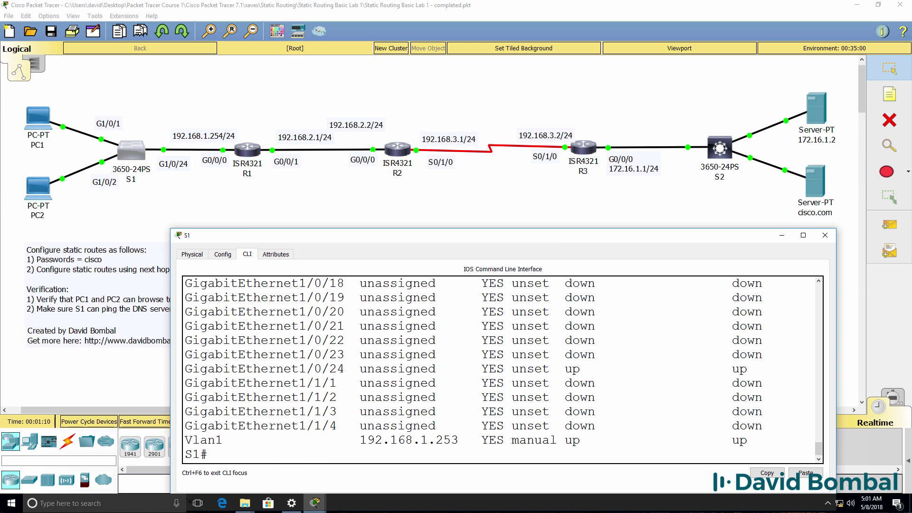
{"action": "left_click_drag", "start_coordinate": [475, 440], "coordinate": [354, 442]}
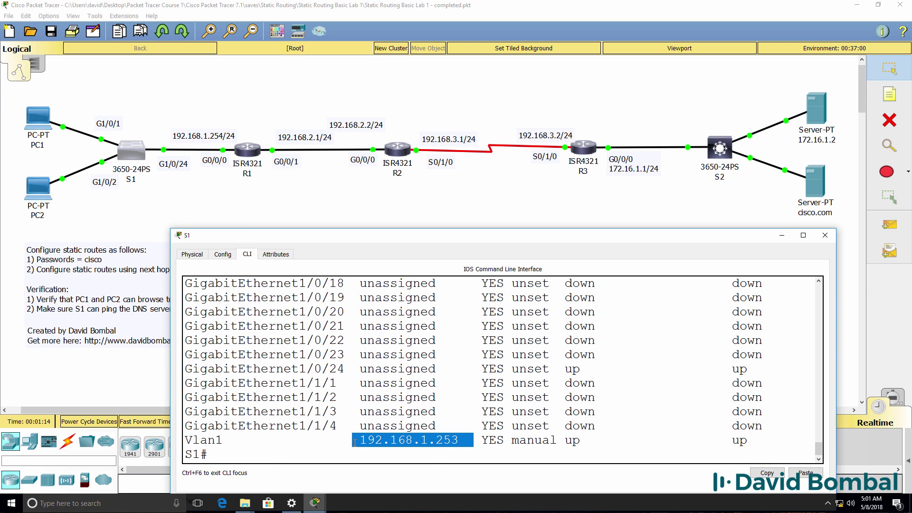
{"action": "type", "text": "sh ip route"}
{"action": "key", "text": "Return"}
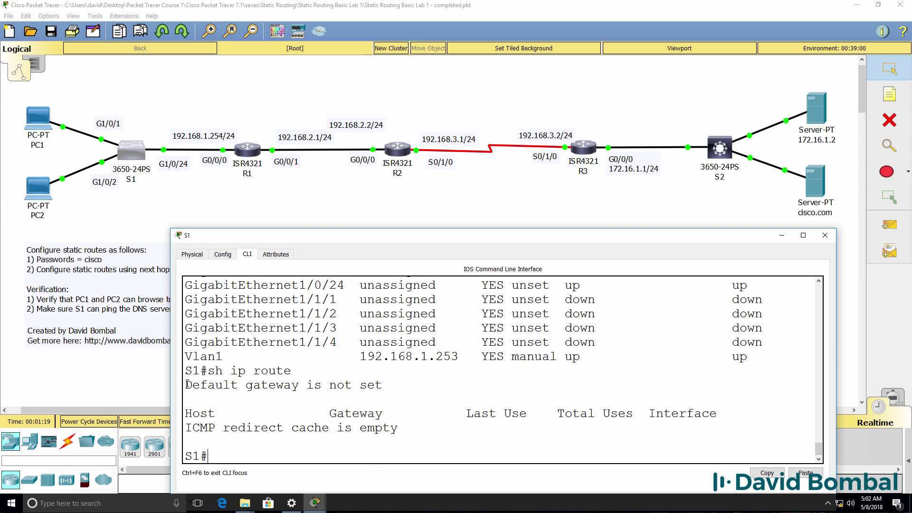
Step: Note the missing gateway and configure S1's default gateway as 192.168.1.254
{"action": "left_click_drag", "start_coordinate": [186, 384], "coordinate": [525, 382]}
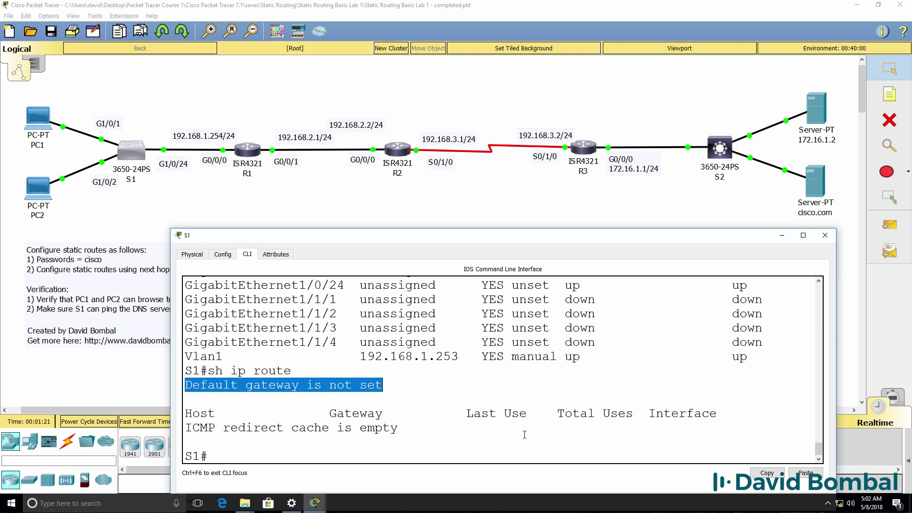
{"action": "left_click_drag", "start_coordinate": [475, 430], "coordinate": [149, 429]}
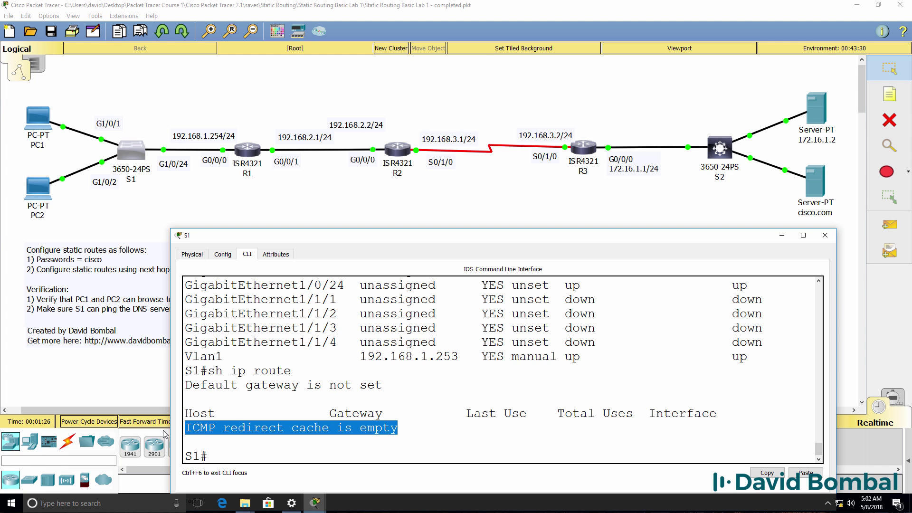
{"action": "type", "text": "conf"}
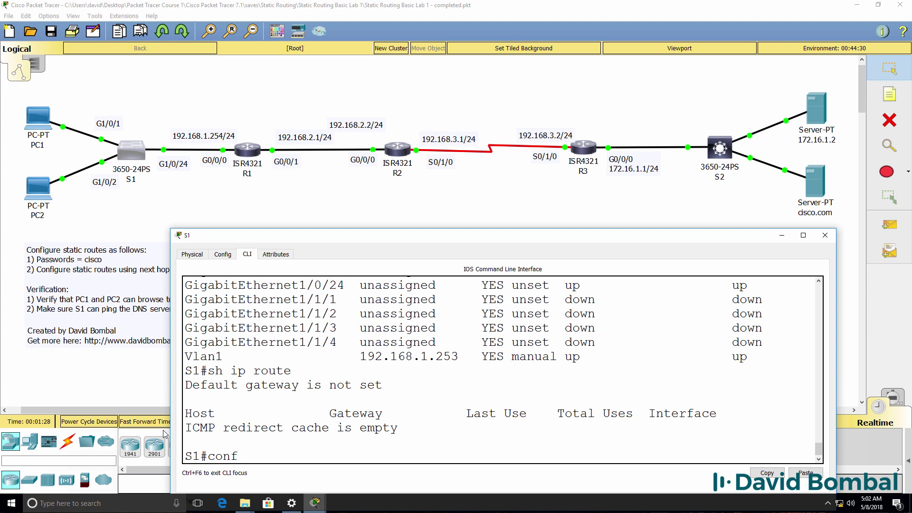
{"action": "type", "text": " t"}
{"action": "key", "text": "Return"}
{"action": "type", "text": "ip de"}
{"action": "key", "text": "Tab"}
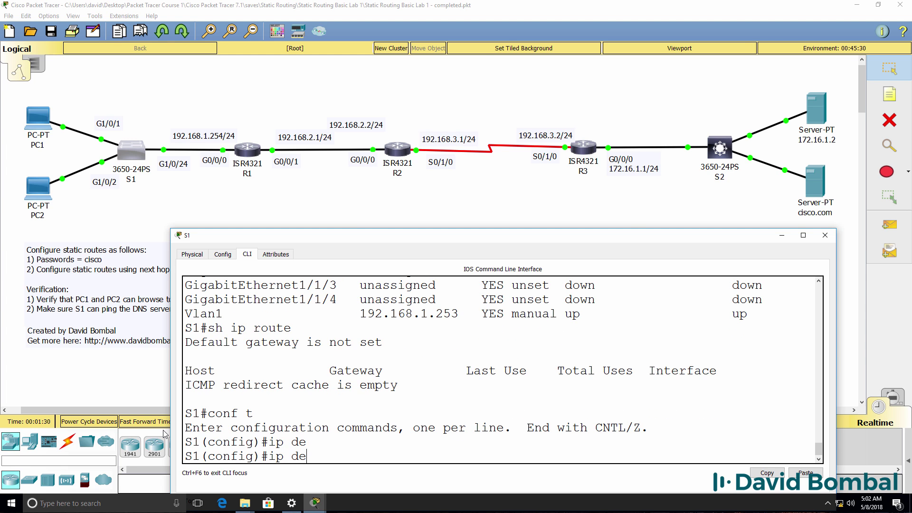
{"action": "type", "text": "f"}
{"action": "key", "text": "Tab"}
{"action": "type", "text": "a"}
{"action": "key", "text": "Tab"}
{"action": "type", "text": "u"}
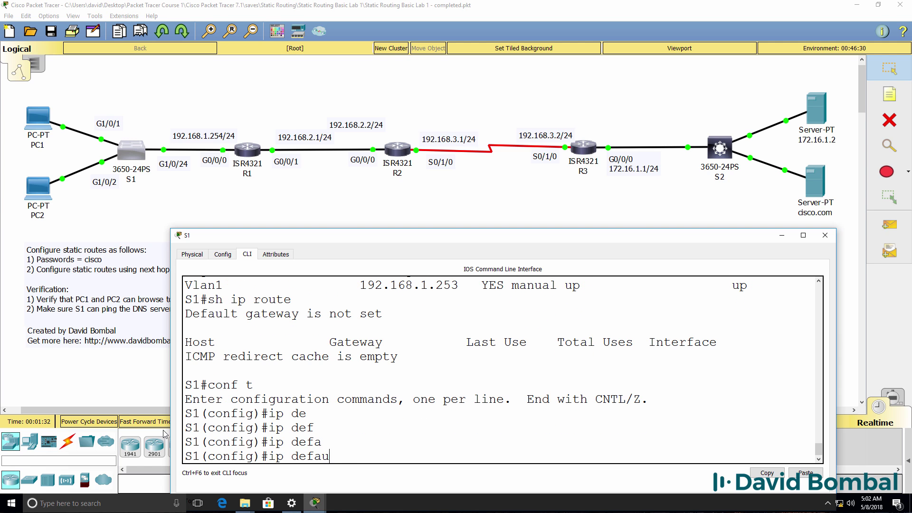
{"action": "type", "text": "lt-"}
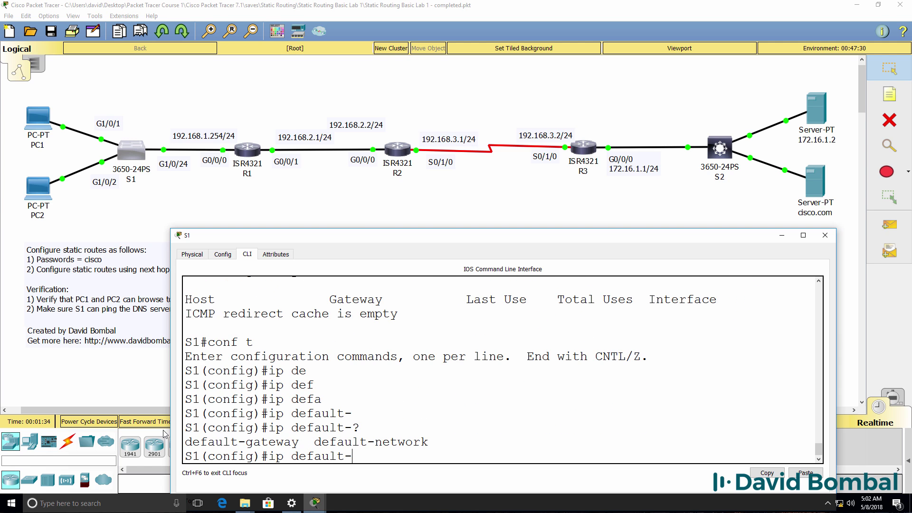
{"action": "type", "text": "?g"}
{"action": "key", "text": "Tab"}
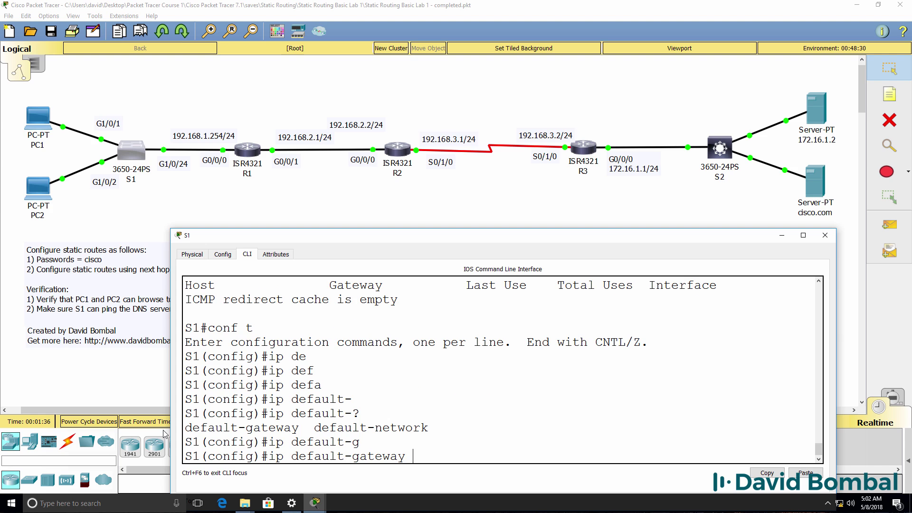
{"action": "type", "text": "192.168.1.254"}
{"action": "key", "text": "Return"}
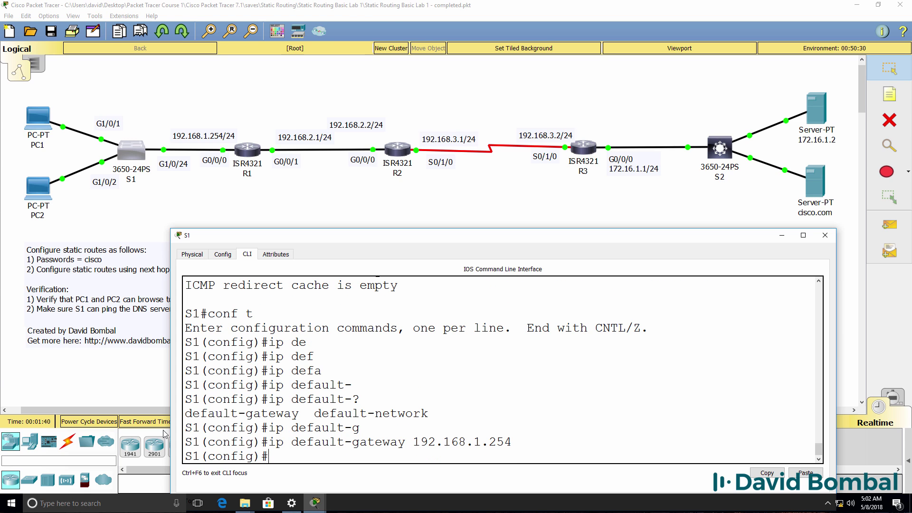
Step: Verify with show ip route that S1's default gateway is now 192.168.1.254
{"action": "type", "text": "end"}
{"action": "key", "text": "Return"}
{"action": "key", "text": "Return"}
{"action": "type", "text": "sh ip route"}
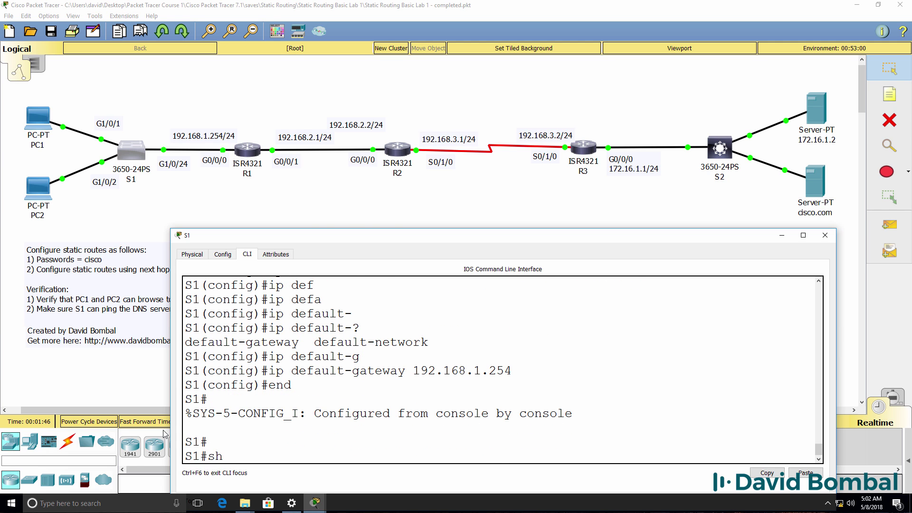
{"action": "key", "text": "Return"}
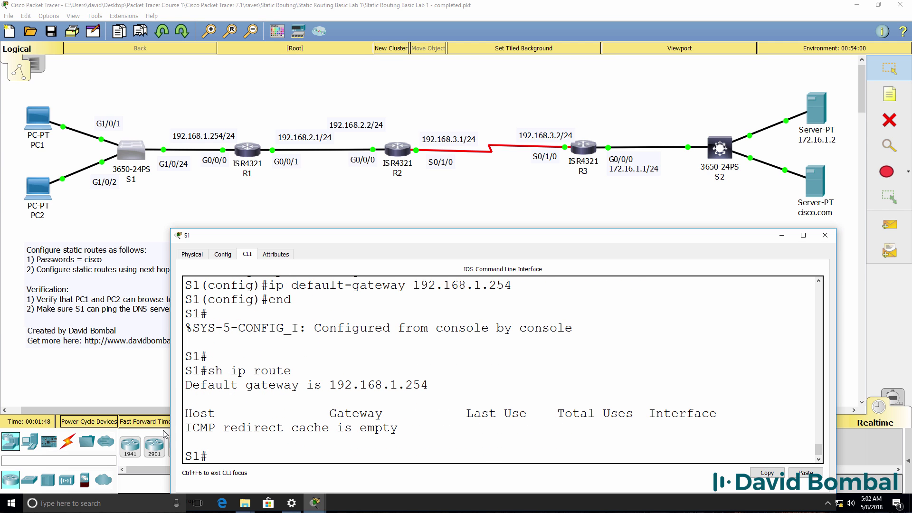
{"action": "left_click_drag", "start_coordinate": [451, 386], "coordinate": [156, 388]}
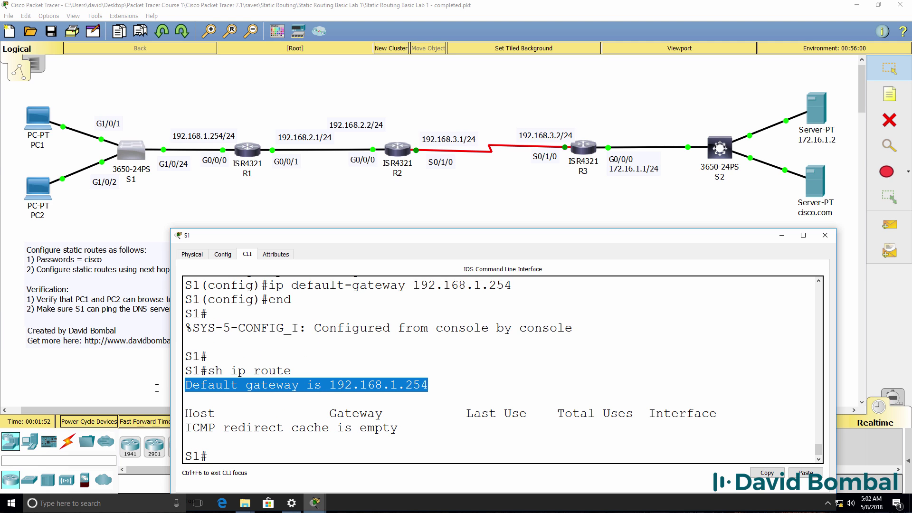
Step: From S1, ping the DNS server 172.16.1.2 twice, then try pinging cisco.com
{"action": "type", "text": "ping 172.16.1.2"}
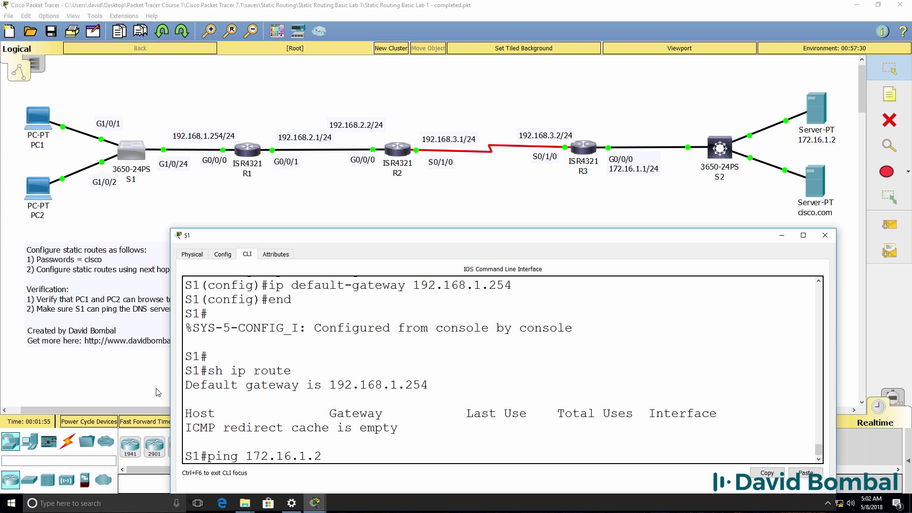
{"action": "key", "text": "Return"}
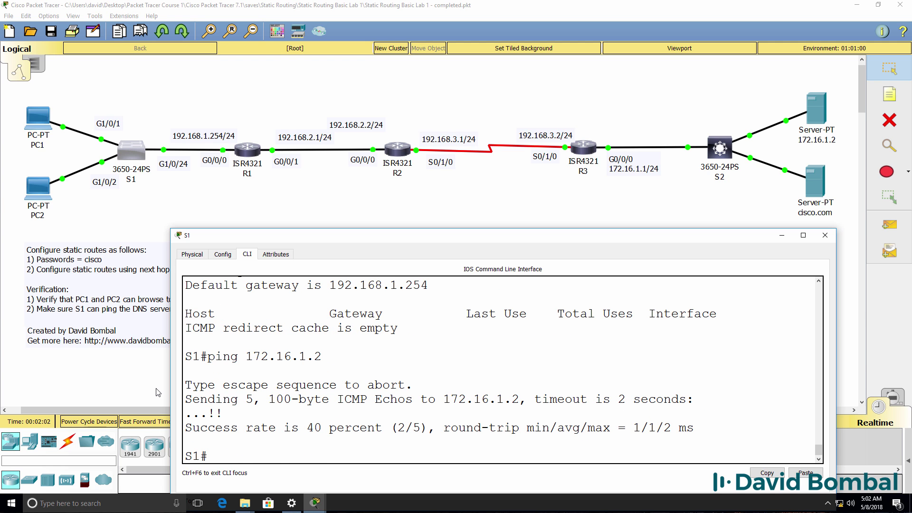
{"action": "key", "text": "Up"}
{"action": "key", "text": "Return"}
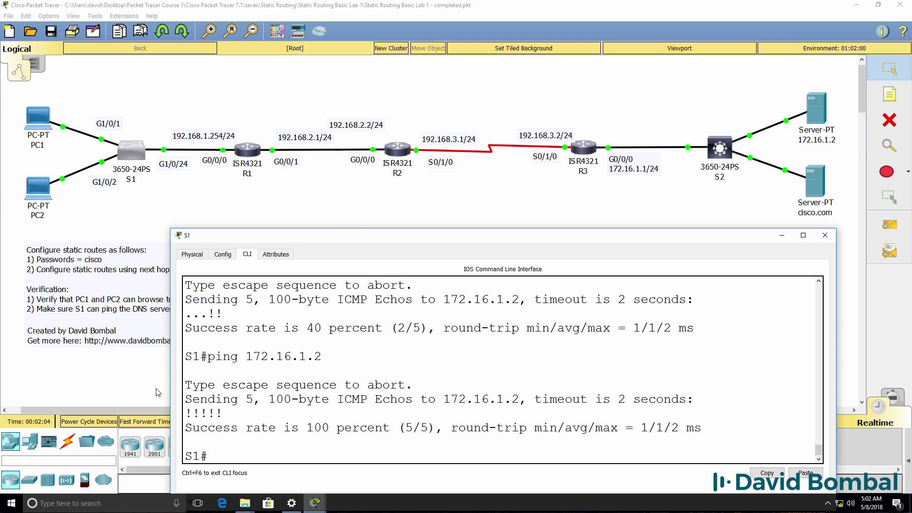
{"action": "type", "text": "ping cisco.com"}
{"action": "key", "text": "Return"}
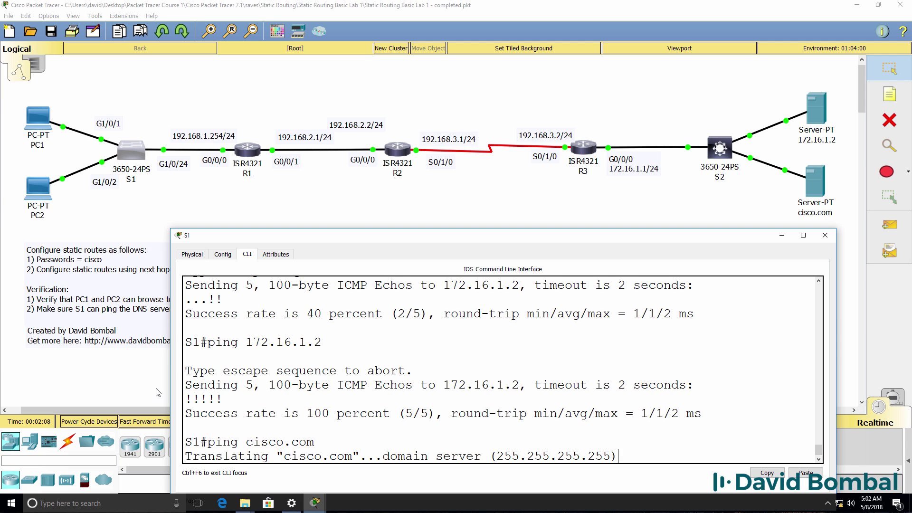
Step: Set S1's name server to 172.16.1.2 and enable ip domain-lookup
{"action": "type", "text": "conf t"}
{"action": "key", "text": "Return"}
{"action": "type", "text": "ip"}
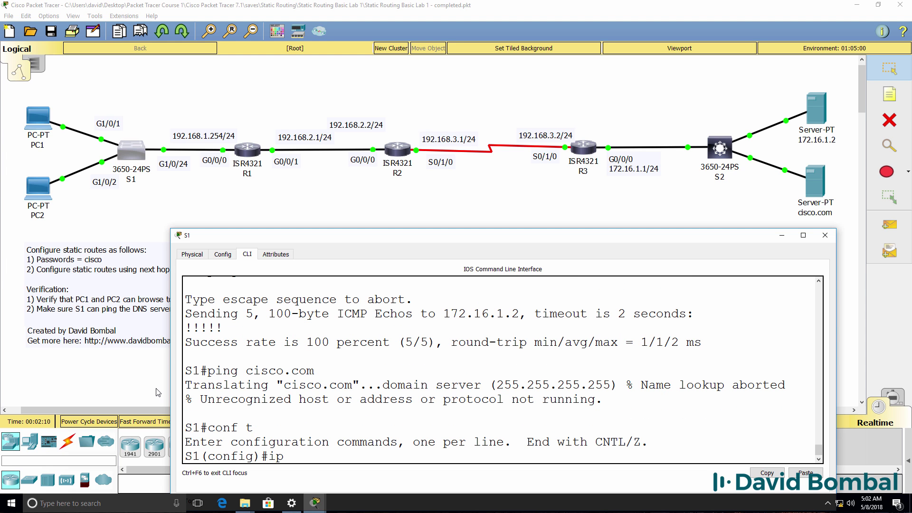
{"action": "type", "text": " d"}
{"action": "key", "text": "BackSpace"}
{"action": "type", "text": "na"}
{"action": "key", "text": "BackSpace"}
{"action": "key", "text": "BackSpace"}
{"action": "type", "text": "name-"}
{"action": "key", "text": "Tab"}
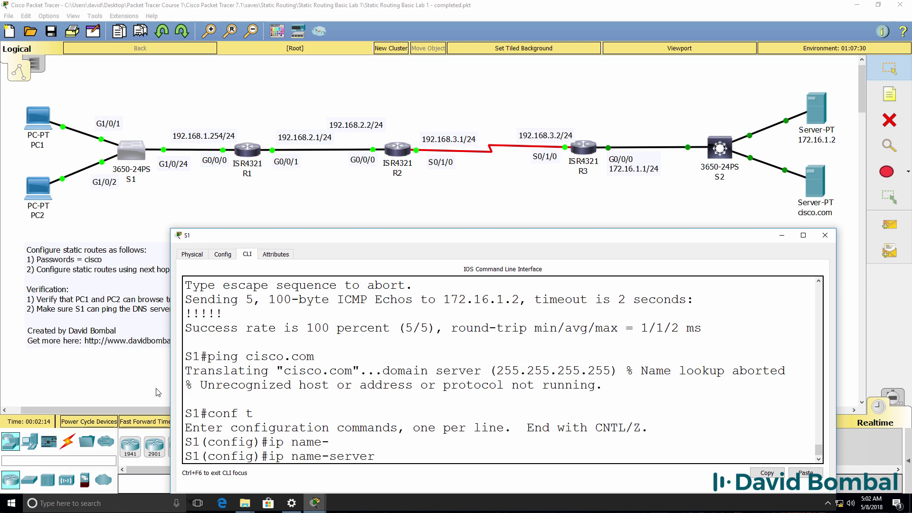
{"action": "type", "text": "172.16.1.2"}
{"action": "key", "text": "Return"}
{"action": "type", "text": "ip domain-"}
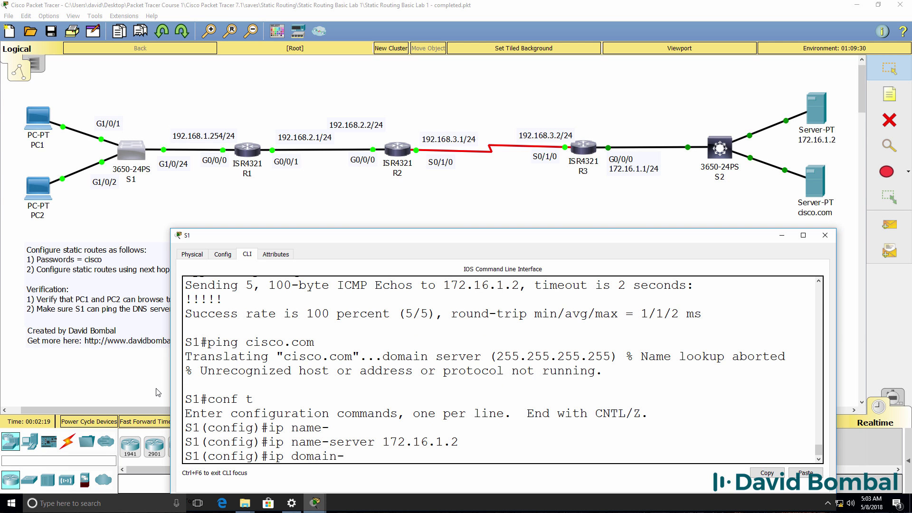
{"action": "type", "text": "loop"}
{"action": "key", "text": "BackSpace"}
{"action": "type", "text": "kup"}
{"action": "key", "text": "Return"}
{"action": "type", "text": "end"}
{"action": "key", "text": "Return"}
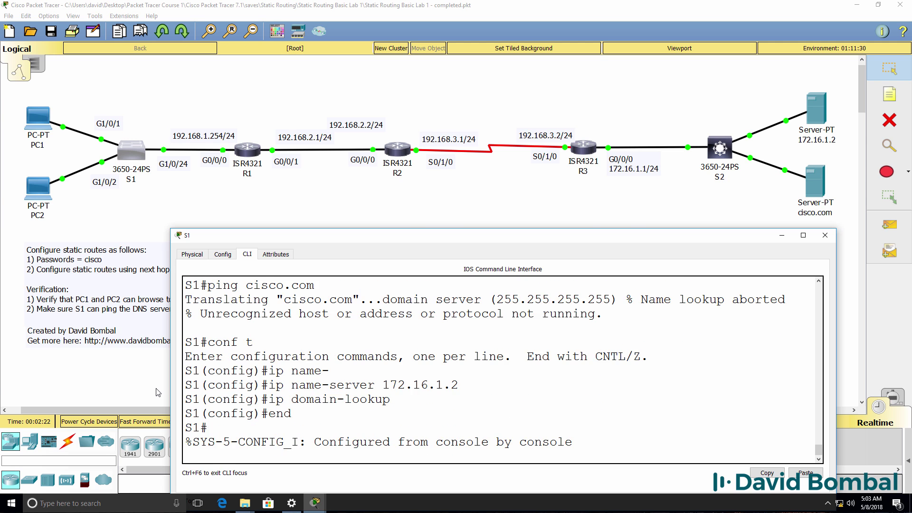
Step: Ping cisco.com twice, confirming it resolves to 172.16.1.9, and save S1's configuration with wr
{"action": "key", "text": "Return"}
{"action": "key", "text": "Return"}
{"action": "type", "text": "ping cisco.com"}
{"action": "key", "text": "Return"}
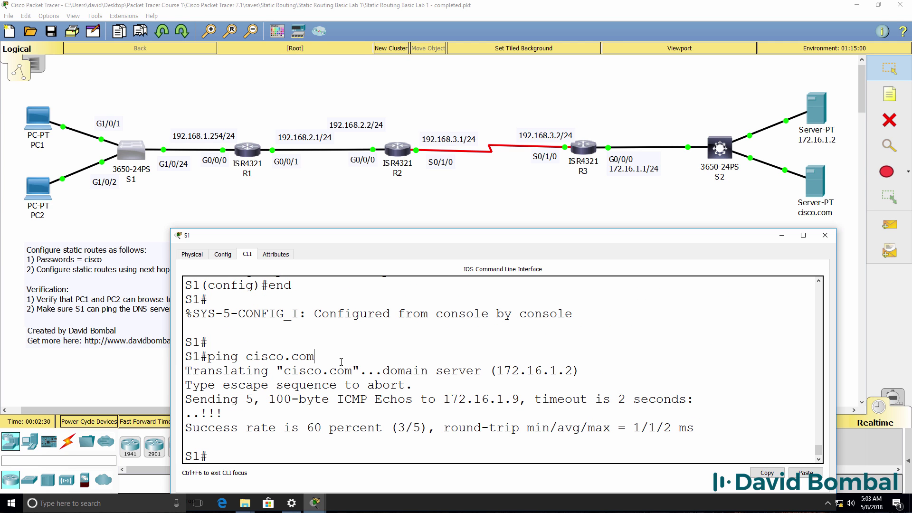
{"action": "left_click_drag", "start_coordinate": [364, 372], "coordinate": [284, 371]}
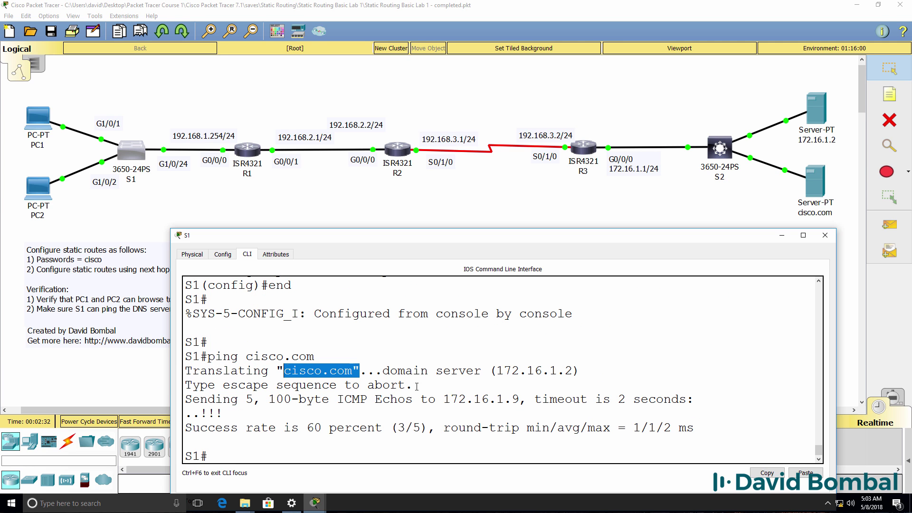
{"action": "left_click_drag", "start_coordinate": [522, 402], "coordinate": [421, 405]}
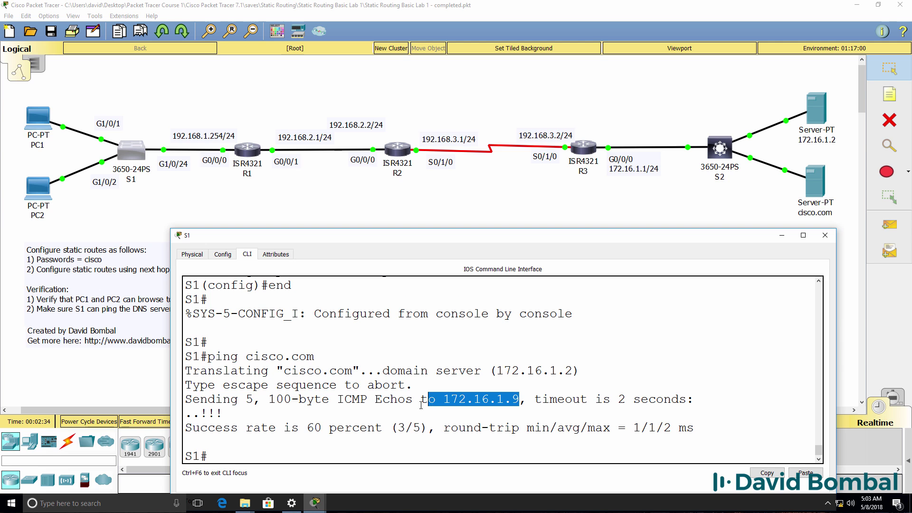
{"action": "left_click_drag", "start_coordinate": [224, 414], "coordinate": [184, 415]}
{"action": "key", "text": "Up"}
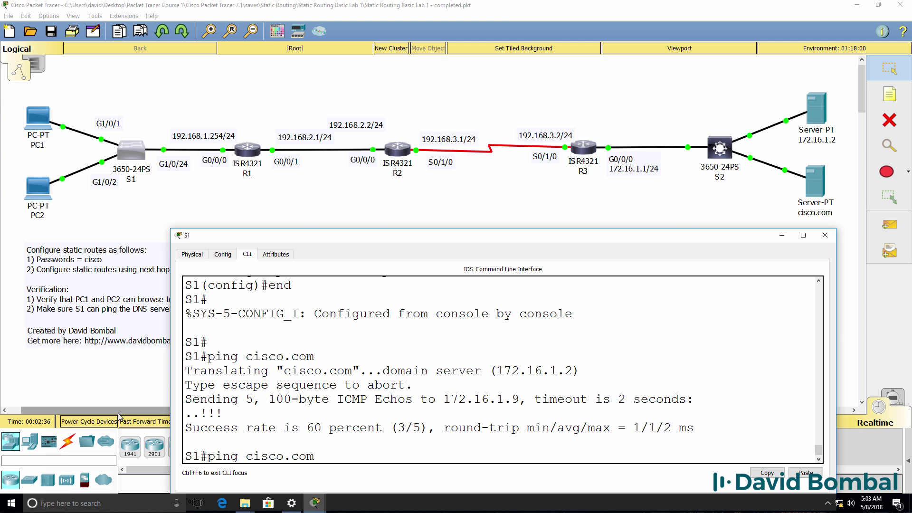
{"action": "key", "text": "Return"}
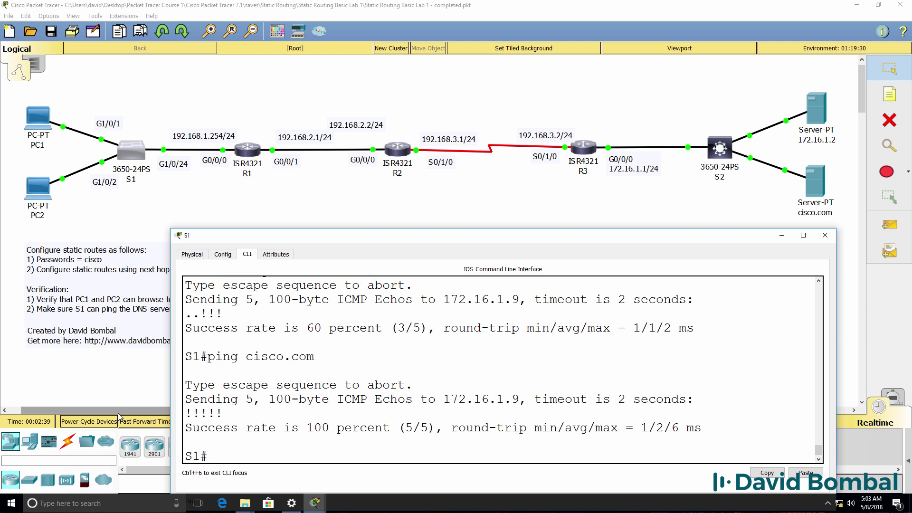
{"action": "type", "text": "wr"}
{"action": "key", "text": "Return"}
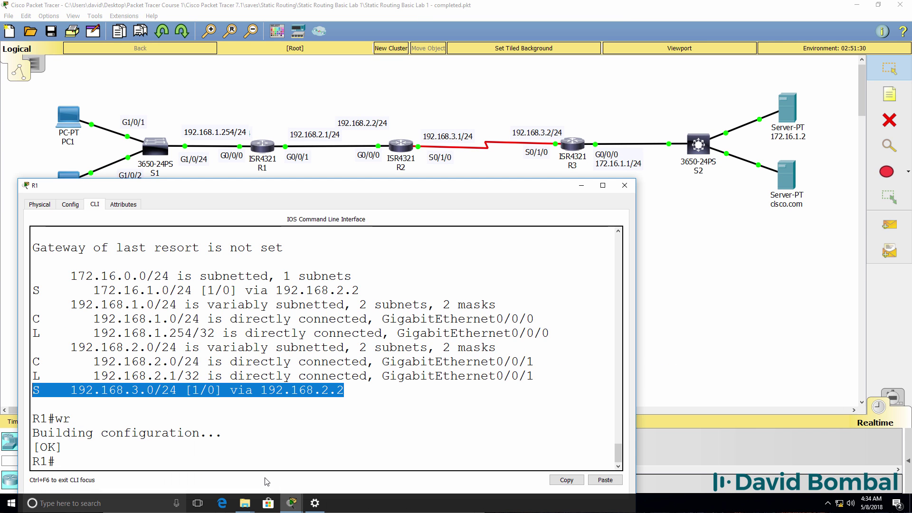
Step: Save the R1, R2 and R3 configurations with wr, then request enable mode on S2
{"action": "type", "text": "wr"}
{"action": "key", "text": "Return"}
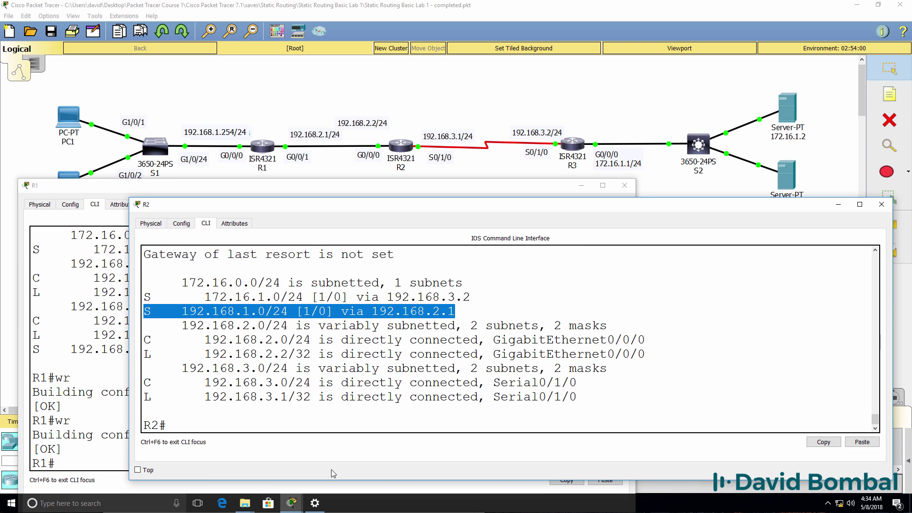
{"action": "type", "text": "wr"}
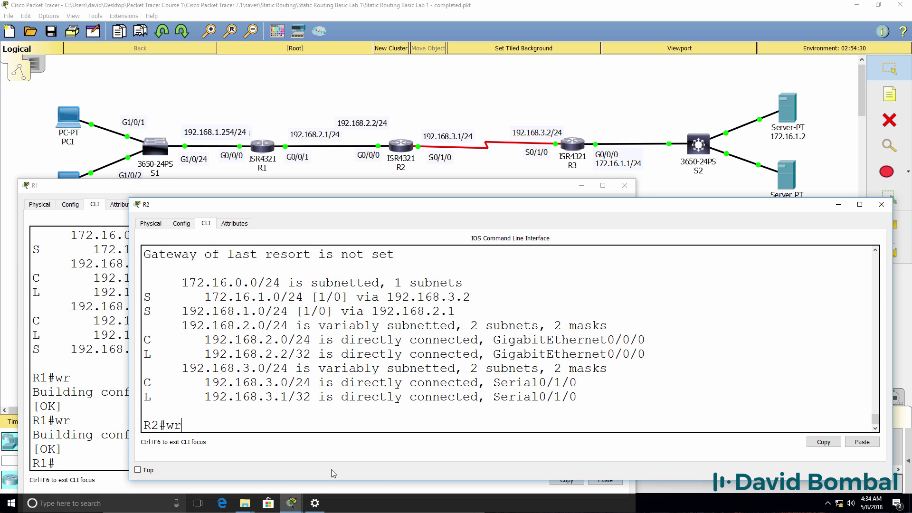
{"action": "key", "text": "Return"}
{"action": "mouse_move", "coordinate": [292, 503]}
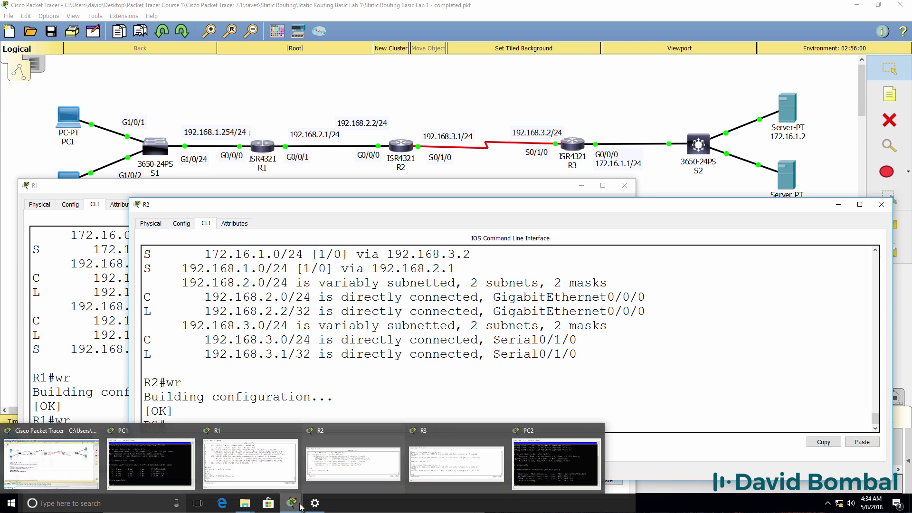
{"action": "left_click", "coordinate": [454, 463]}
{"action": "type", "text": "wr"}
{"action": "key", "text": "Return"}
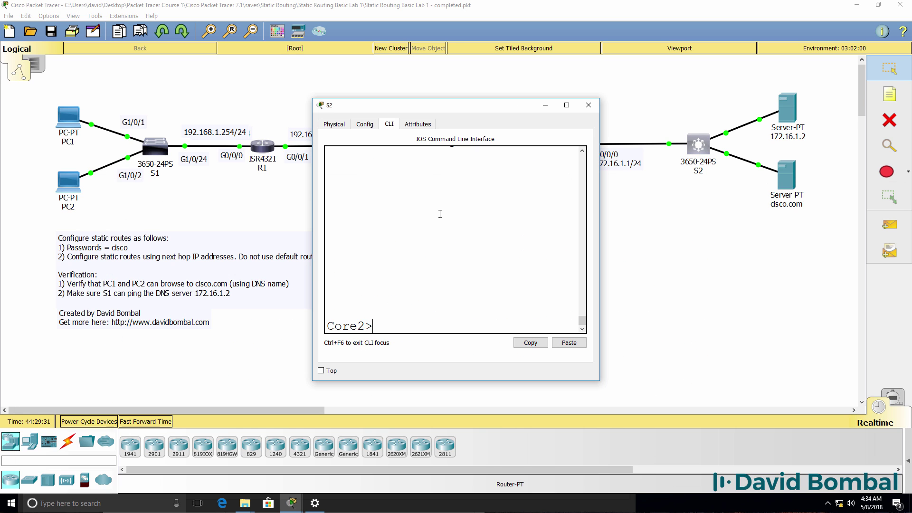
{"action": "type", "text": "en"}
{"action": "key", "text": "Return"}
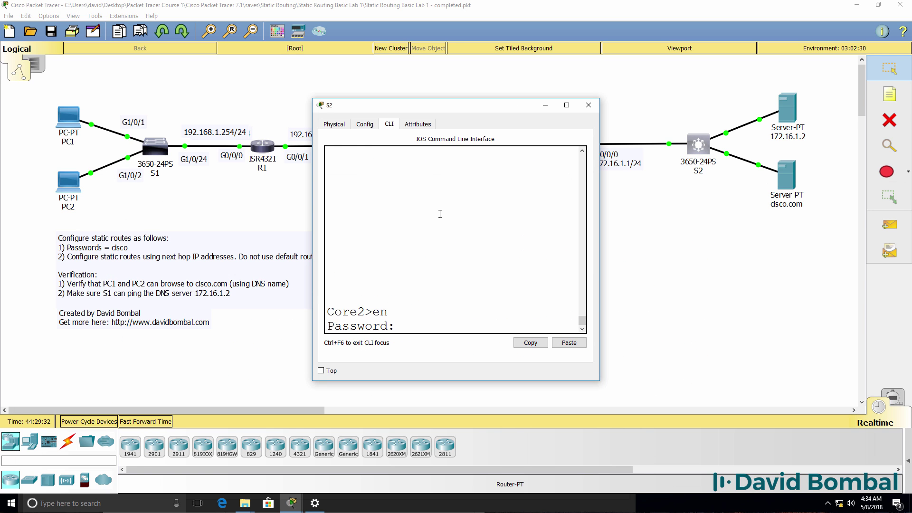
Step: Enter privileged mode with the enable password and rename the switch to S2
{"action": "type", "text": "cisco"}
{"action": "key", "text": "Return"}
{"action": "type", "text": "conf t"}
{"action": "key", "text": "Return"}
{"action": "type", "text": "S2"}
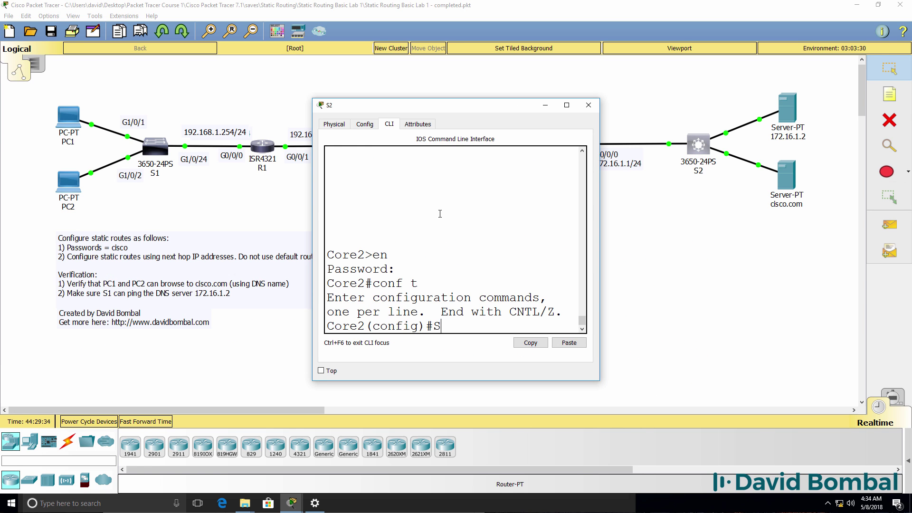
{"action": "key", "text": "Return"}
{"action": "type", "text": "hos"}
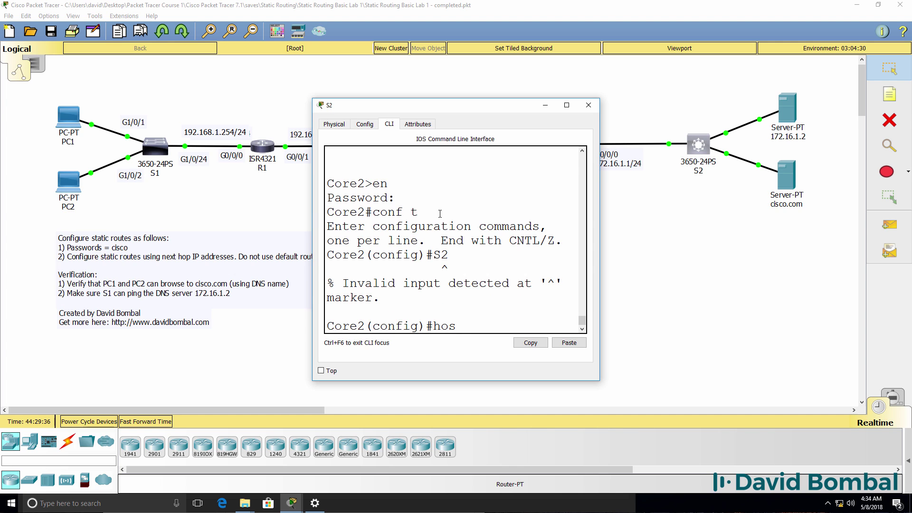
{"action": "type", "text": "t S2"}
{"action": "key", "text": "Return"}
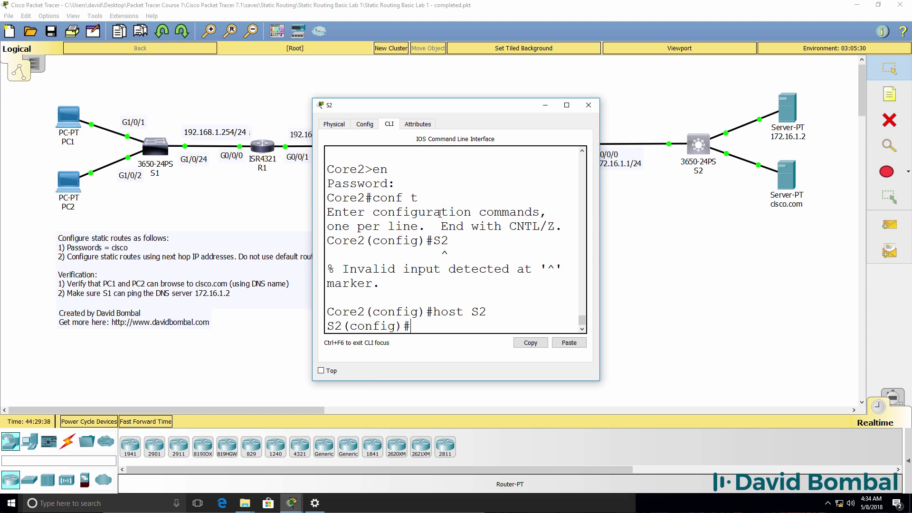
Step: Make interface VLAN 1 obtain its address via DHCP
{"action": "type", "text": "int vlan 1"}
{"action": "key", "text": "Return"}
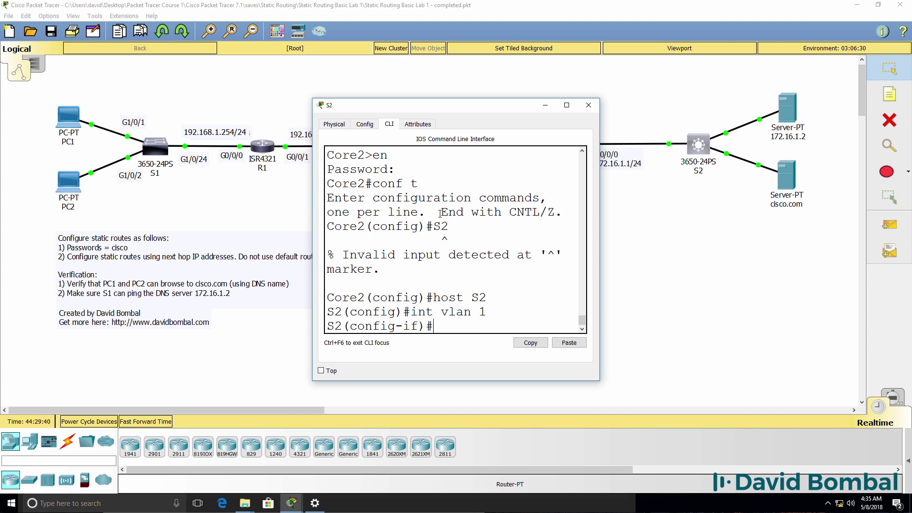
{"action": "type", "text": "ip add"}
{"action": "key", "text": "Tab"}
{"action": "type", "text": "dh"}
{"action": "key", "text": "Tab"}
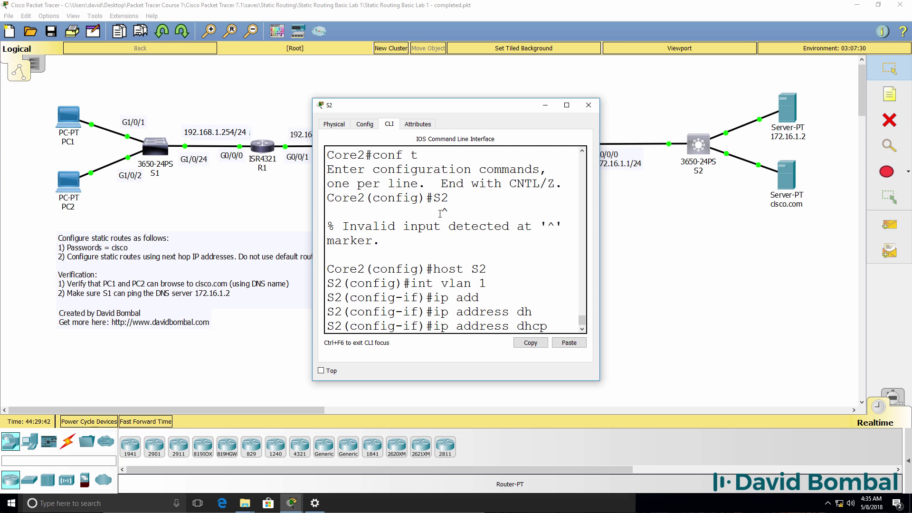
{"action": "key", "text": "Return"}
{"action": "type", "text": "end"}
{"action": "key", "text": "Return"}
{"action": "key", "text": "Return"}
{"action": "key", "text": "Return"}
{"action": "key", "text": "Return"}
Step: Verify Vlan1 received 172.16.1.3 with sh ip int brief, and save S2's configuration
{"action": "type", "text": "sh"}
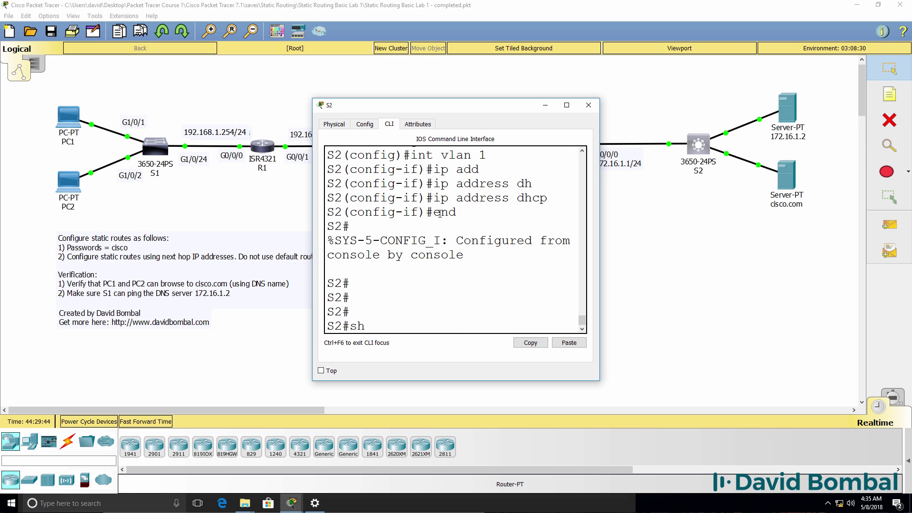
{"action": "type", "text": " ip int brief"}
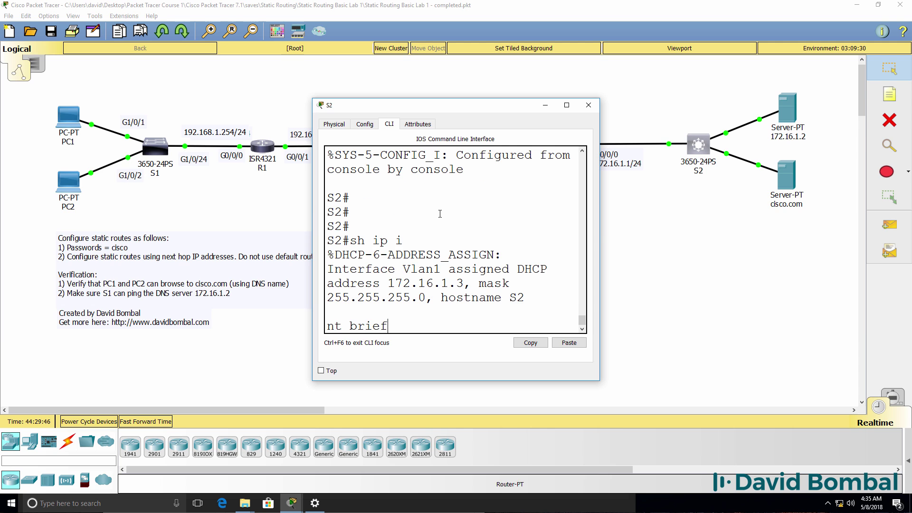
{"action": "key", "text": "Return"}
{"action": "left_click_drag", "start_coordinate": [600, 227], "coordinate": [909, 227]}
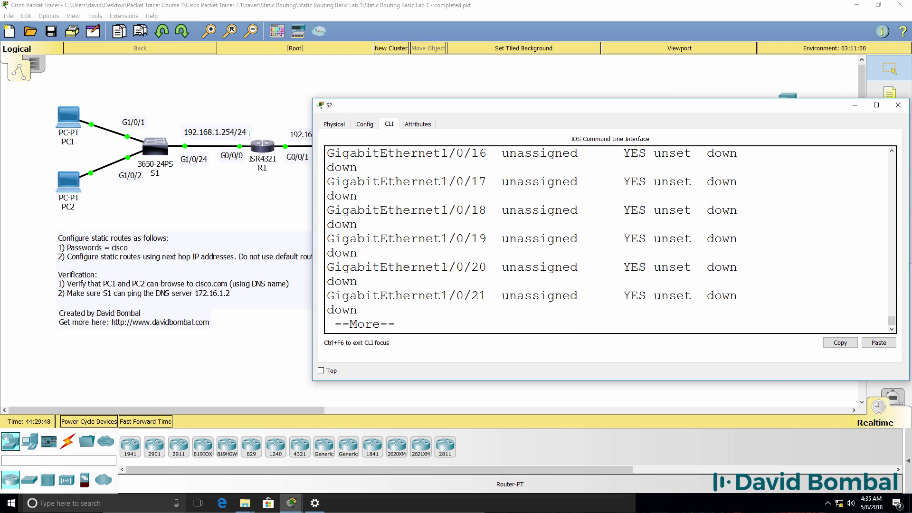
{"action": "key", "text": "space"}
{"action": "left_click_drag", "start_coordinate": [580, 298], "coordinate": [173, 305]}
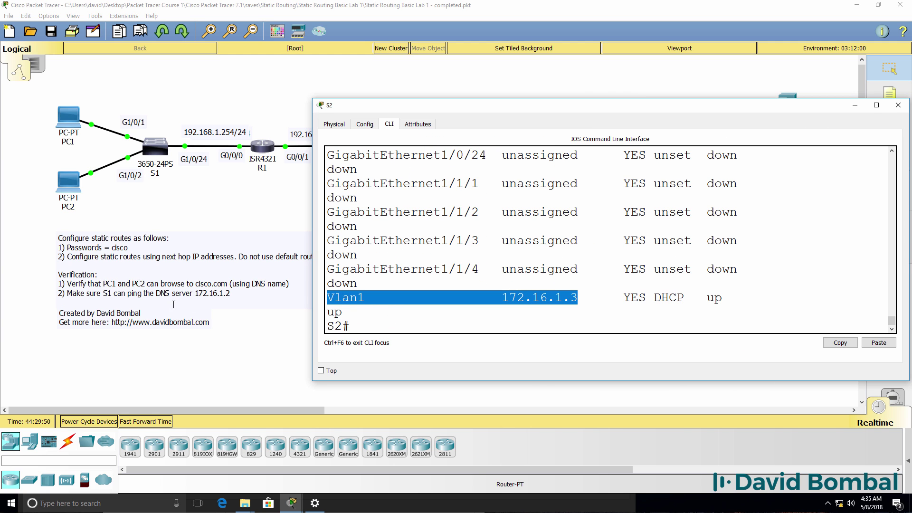
{"action": "type", "text": "wr"}
{"action": "key", "text": "Return"}
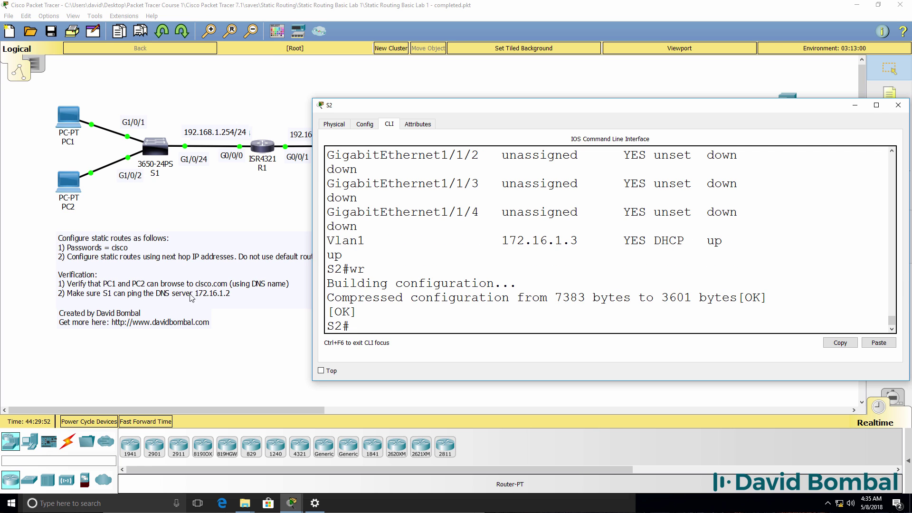
{"action": "left_click_drag", "start_coordinate": [480, 106], "coordinate": [443, 192]}
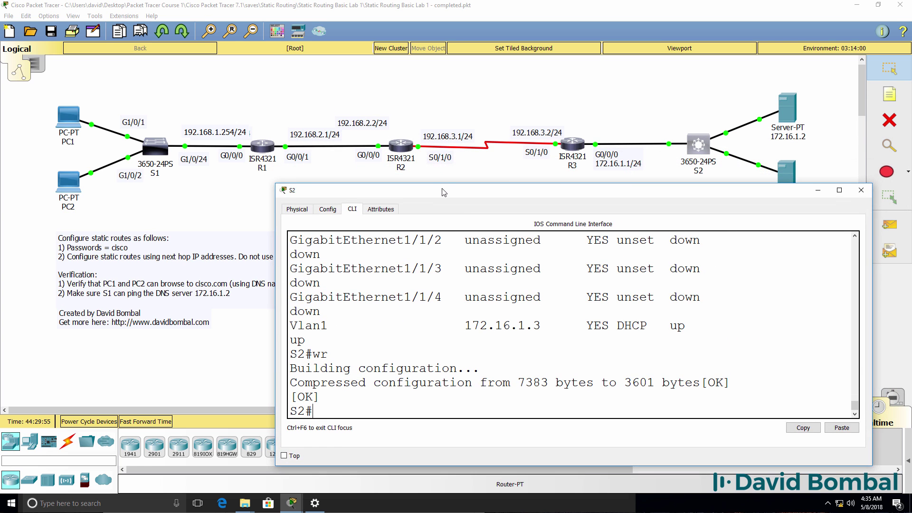
Step: Open server 172.16.1.2 and view its DHCP service settings (serverPool, 10 users)
{"action": "left_click", "coordinate": [791, 112]}
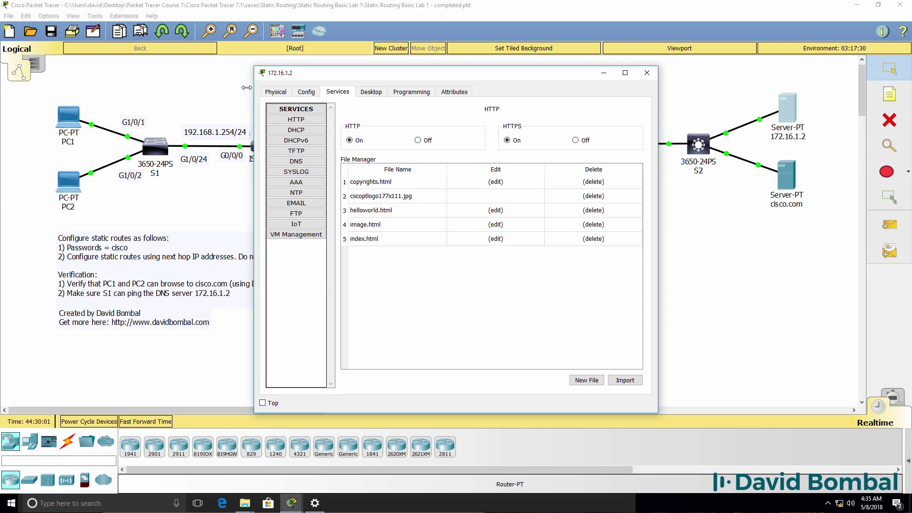
{"action": "left_click", "coordinate": [291, 130]}
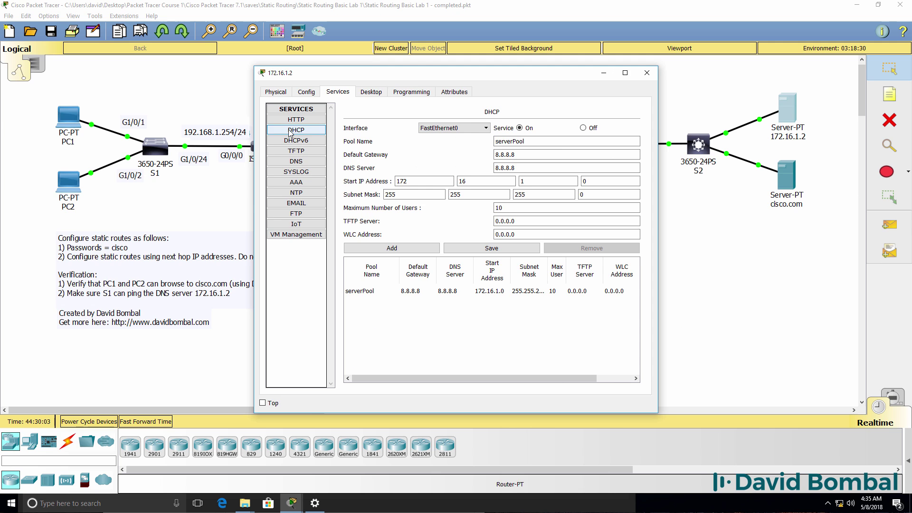